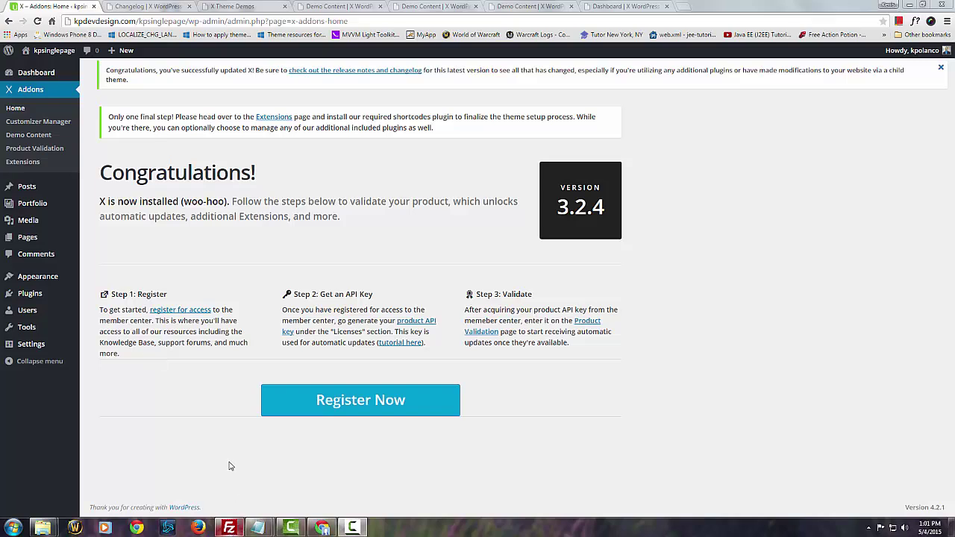
# - Open the installed themes list and look over the X child theme and the X parent theme
pyautogui.click(38, 277)
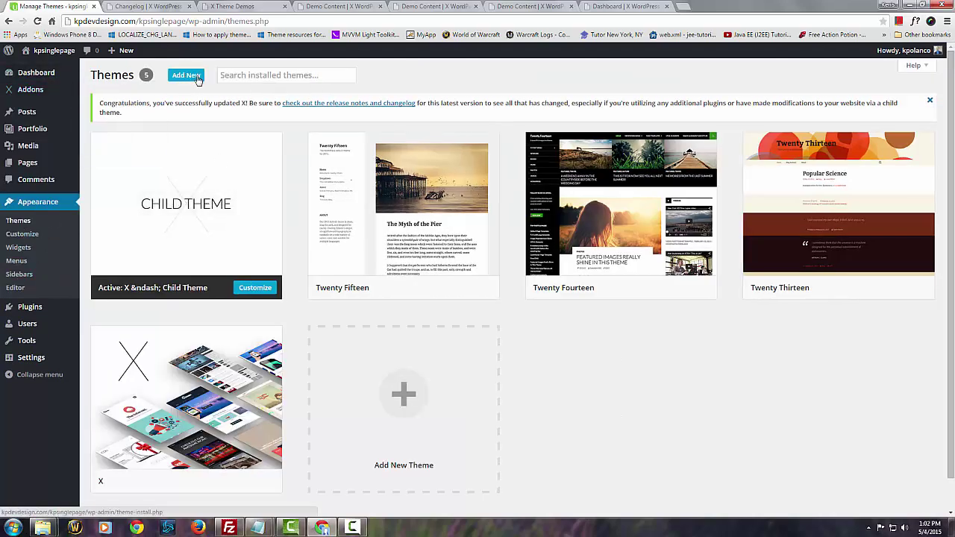
pyautogui.moveTo(198, 256)
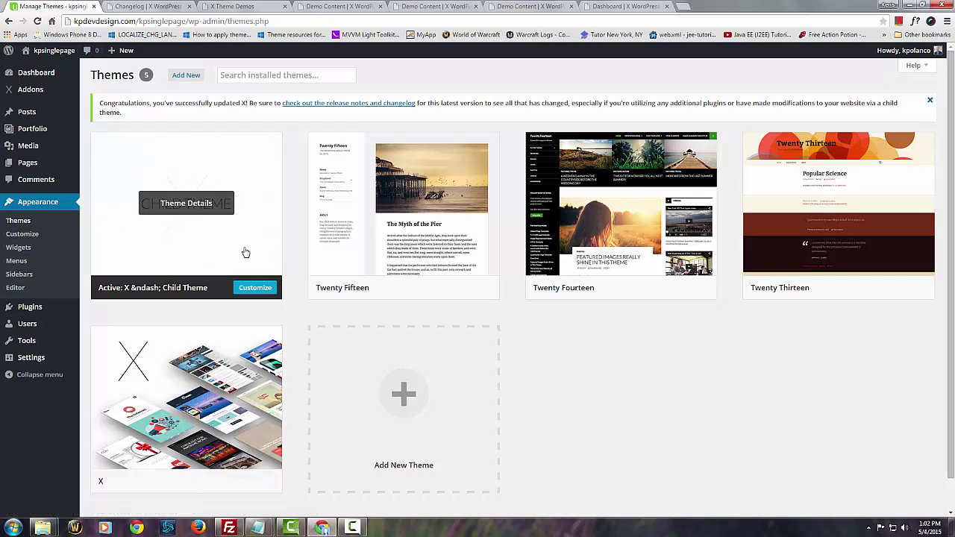
pyautogui.moveTo(218, 421)
pyautogui.moveTo(178, 439)
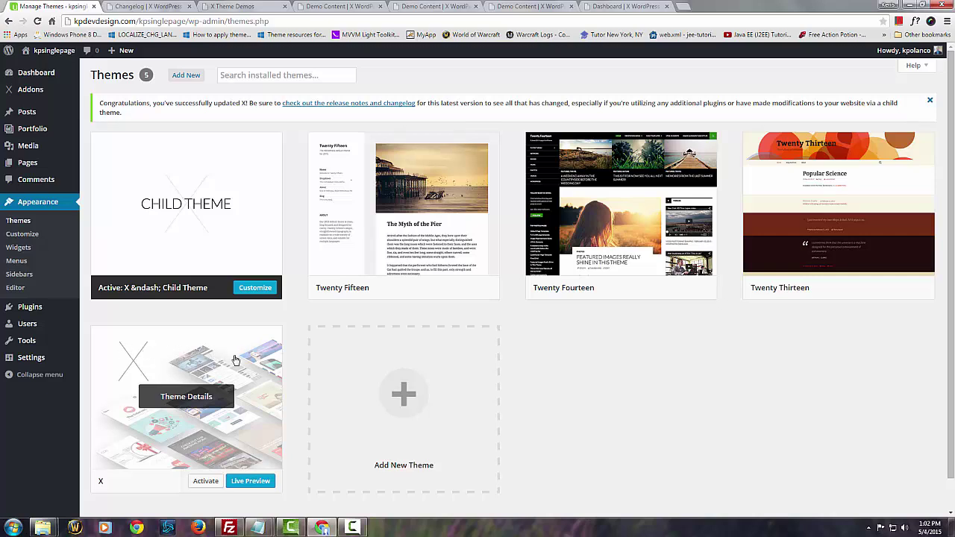
pyautogui.moveTo(173, 367)
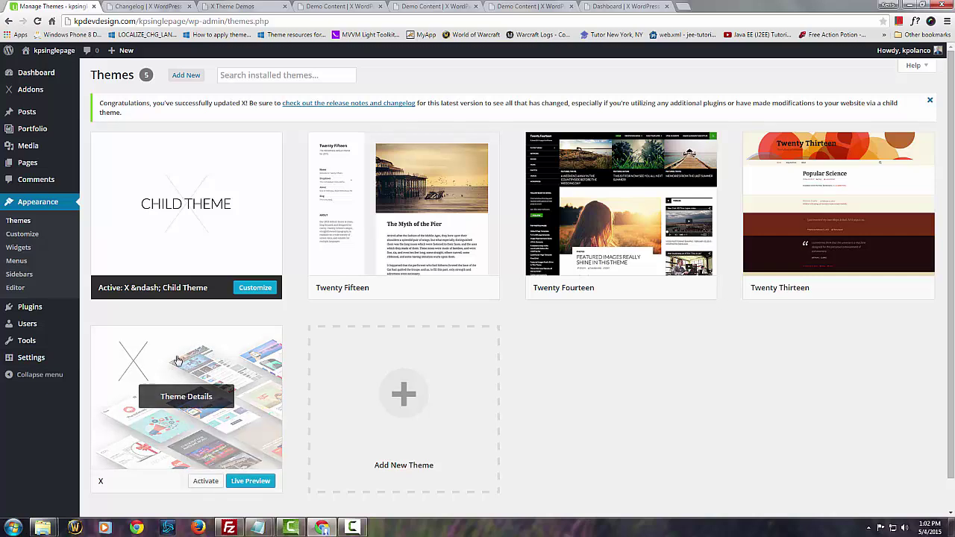
# - Search the web for "xtheme child theme", replacing the X changelog page
pyautogui.click(133, 8)
pyautogui.click(173, 20)
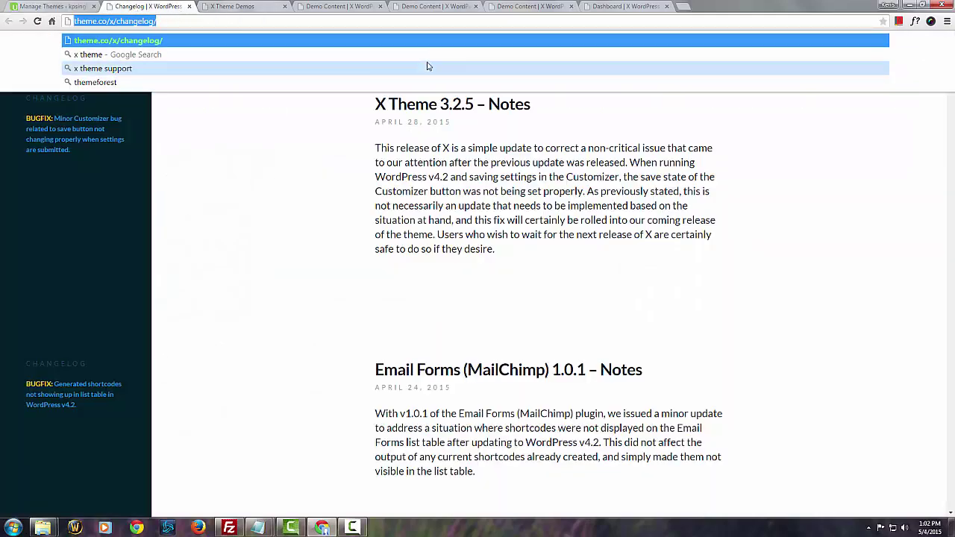
pyautogui.write('xth')
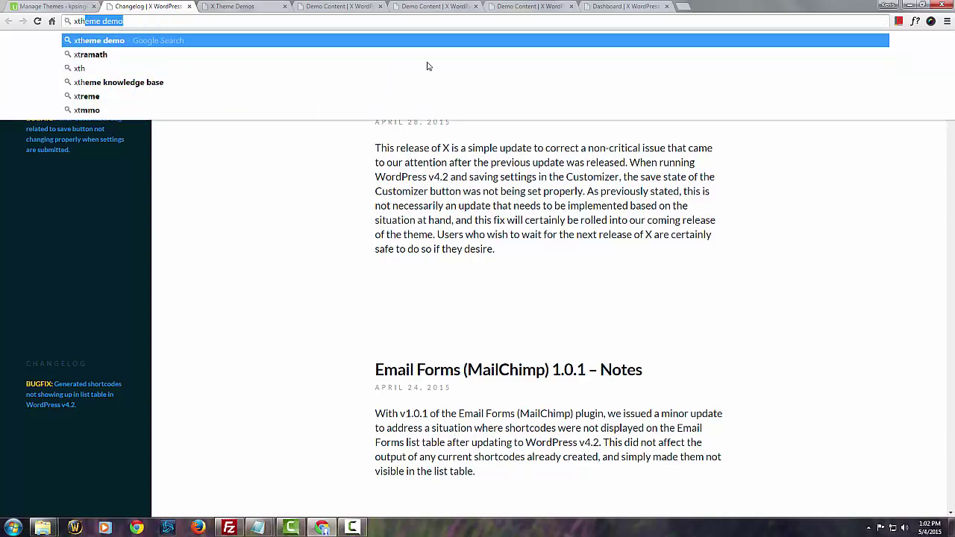
pyautogui.write('eme chil')
pyautogui.press('Down')
pyautogui.press('Return')
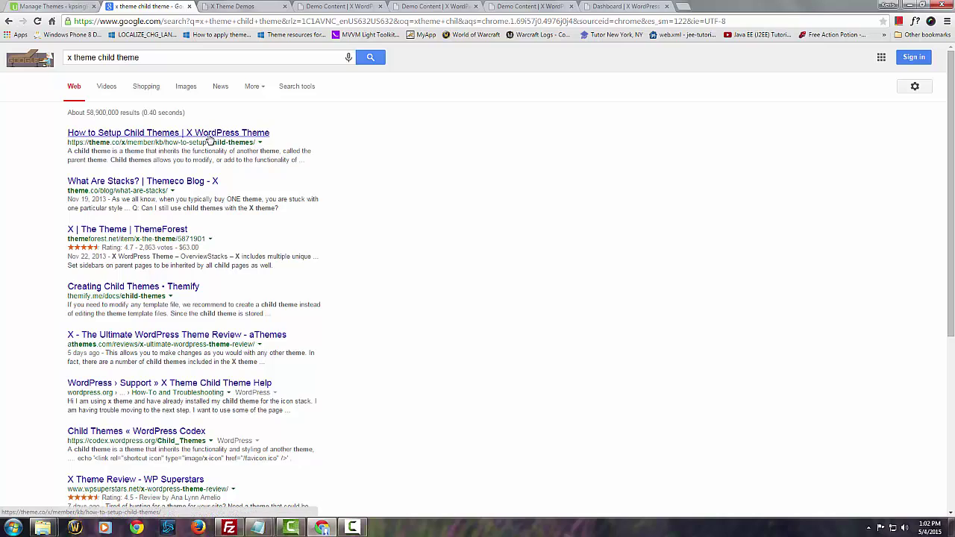
pyautogui.click(73, 58)
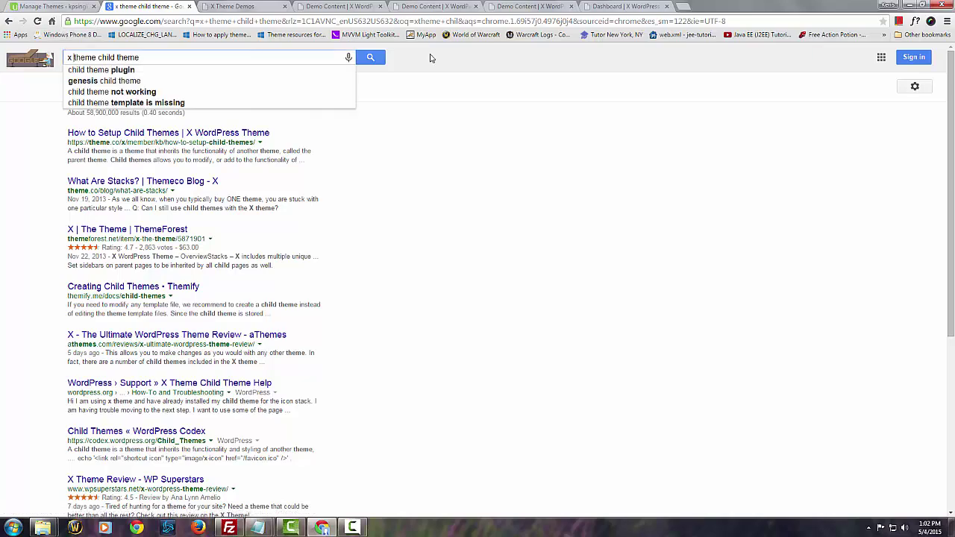
pyautogui.press('BackSpace')
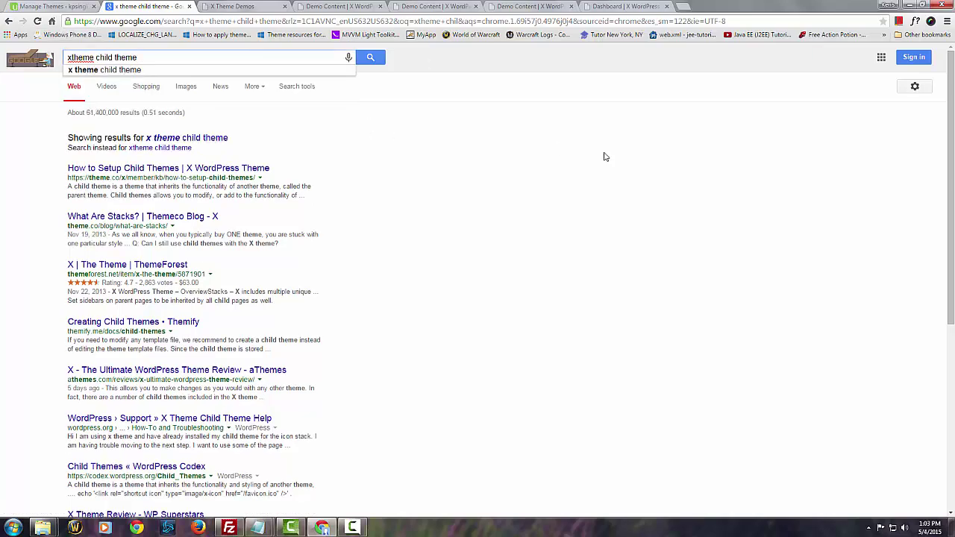
pyautogui.press('Return')
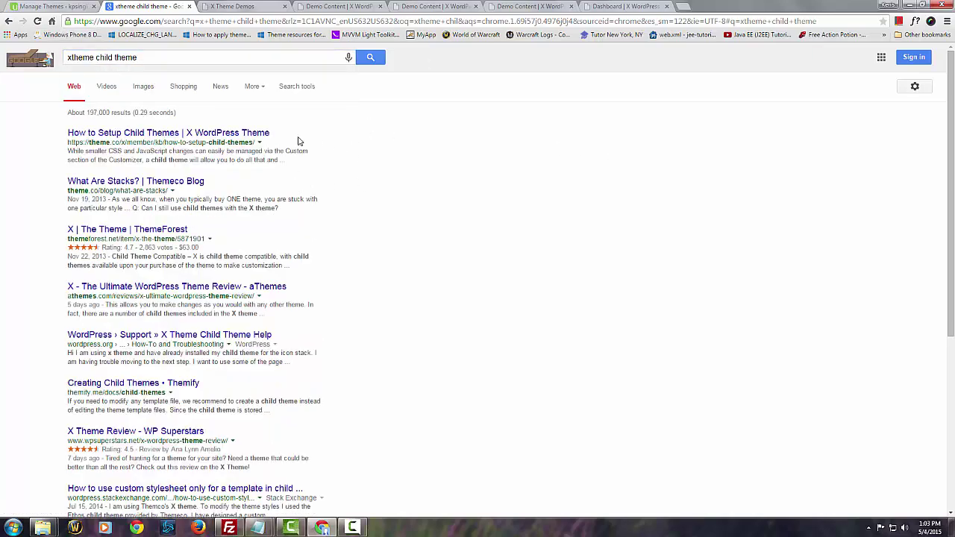
# - Read the How to Setup Child Themes article and open the child theme download page
pyautogui.click(235, 134)
pyautogui.scroll(-5, 403, 328)
pyautogui.scroll(-4, 401, 329)
pyautogui.scroll(6, 401, 329)
pyautogui.scroll(-5, 401, 329)
pyautogui.scroll(-3, 401, 329)
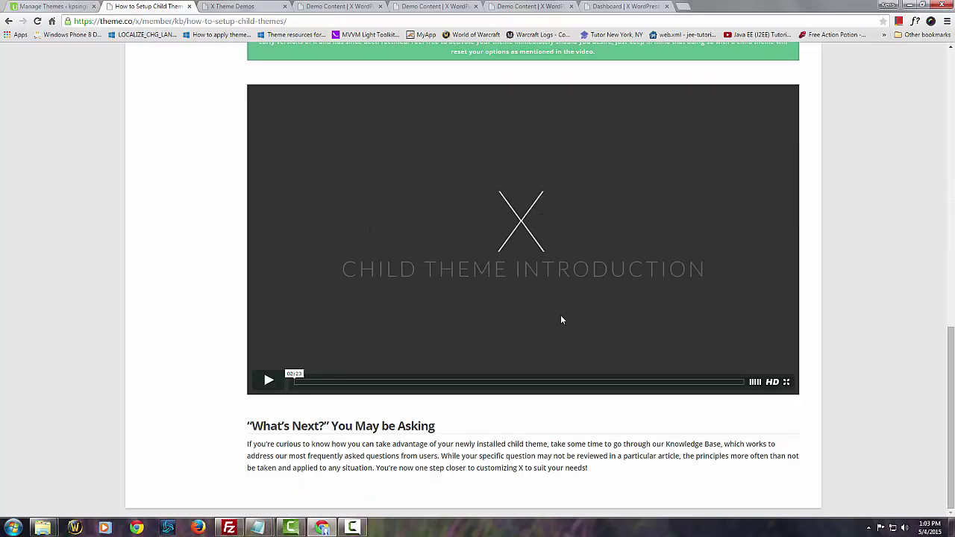
pyautogui.scroll(7, 516, 296)
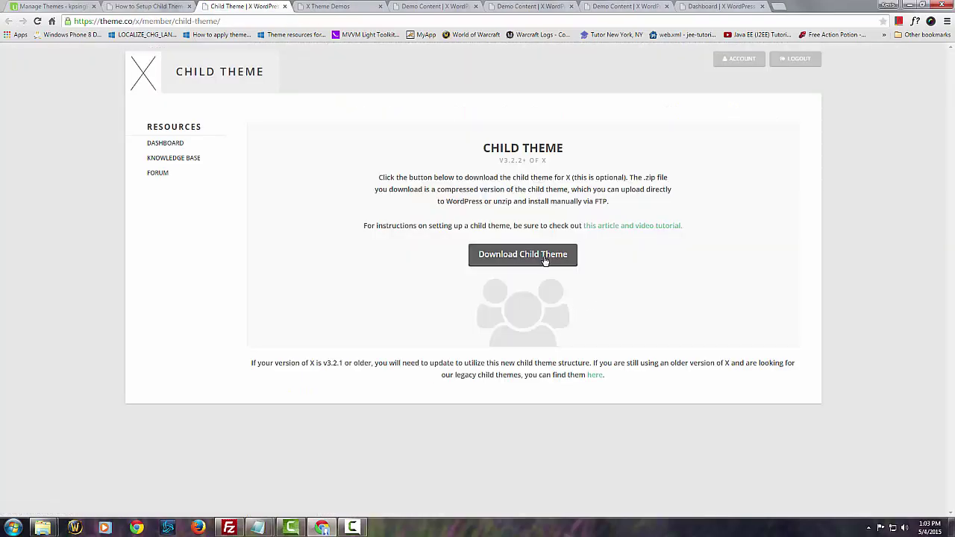
# - Return to the WordPress installed themes and compare the active child theme with the X parent theme
pyautogui.click(45, 7)
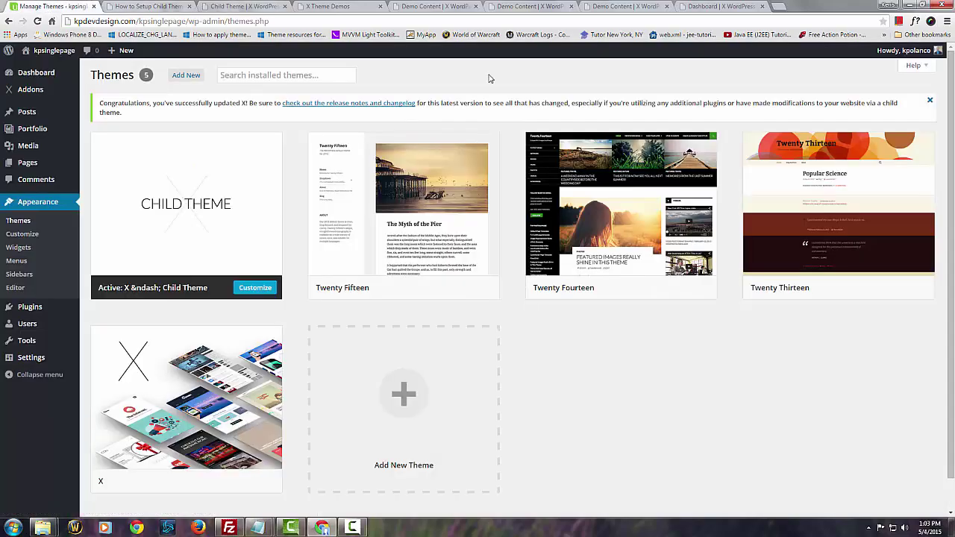
pyautogui.moveTo(159, 228)
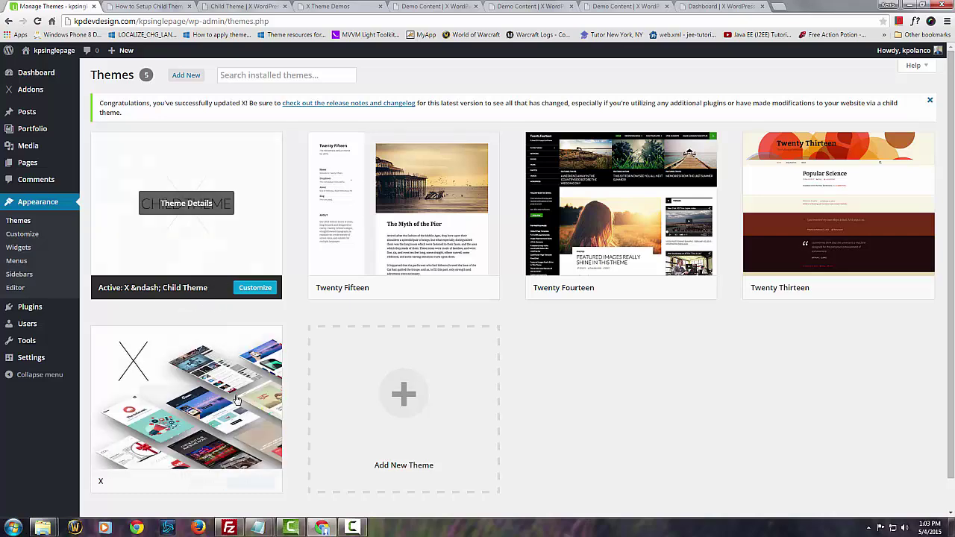
pyautogui.moveTo(212, 395)
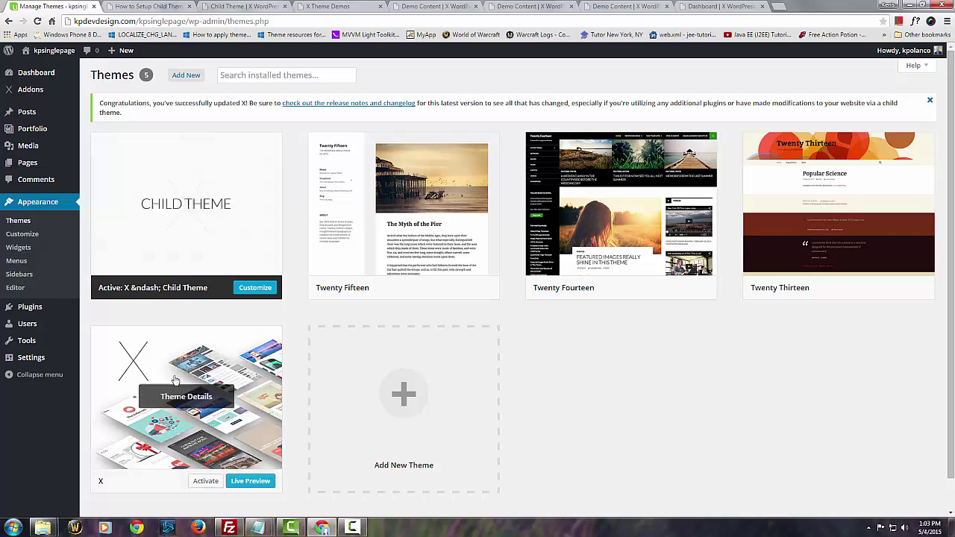
# - Log in to the X member center from the Addons registration link with the account password, and decline saving the password
pyautogui.click(30, 93)
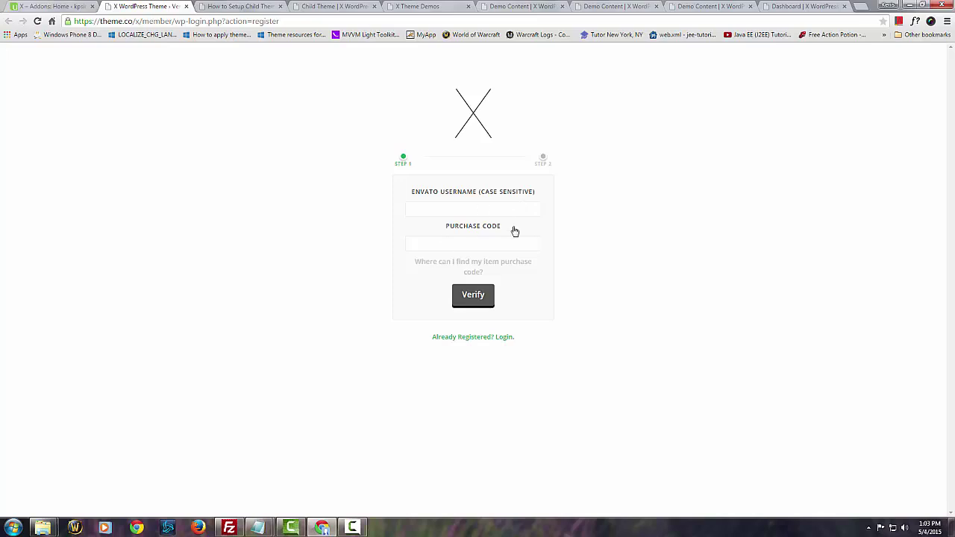
pyautogui.click(491, 339)
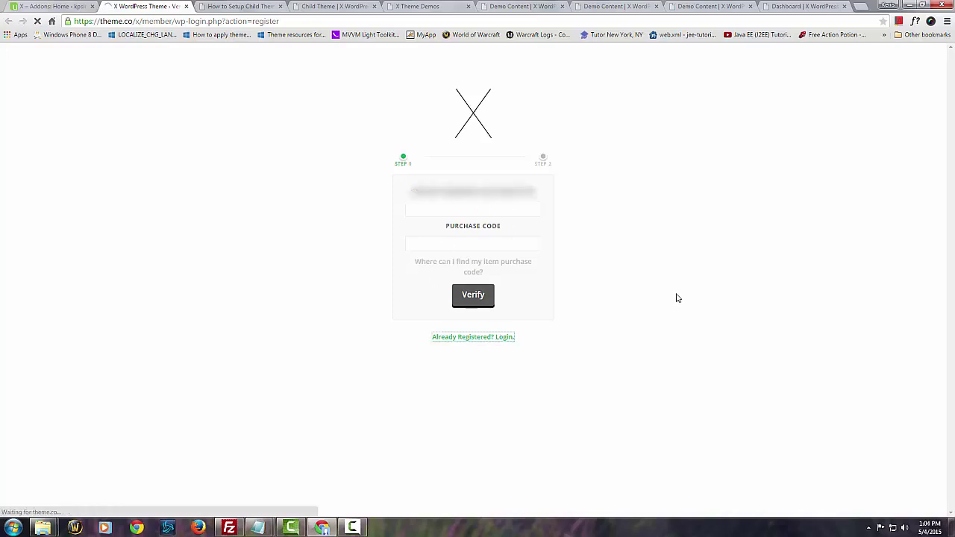
pyautogui.click(495, 223)
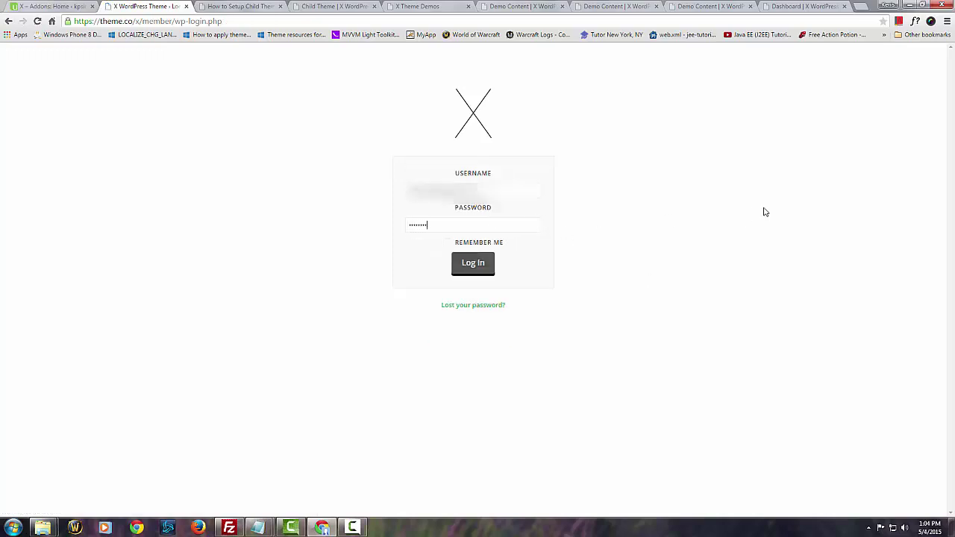
pyautogui.press('Return')
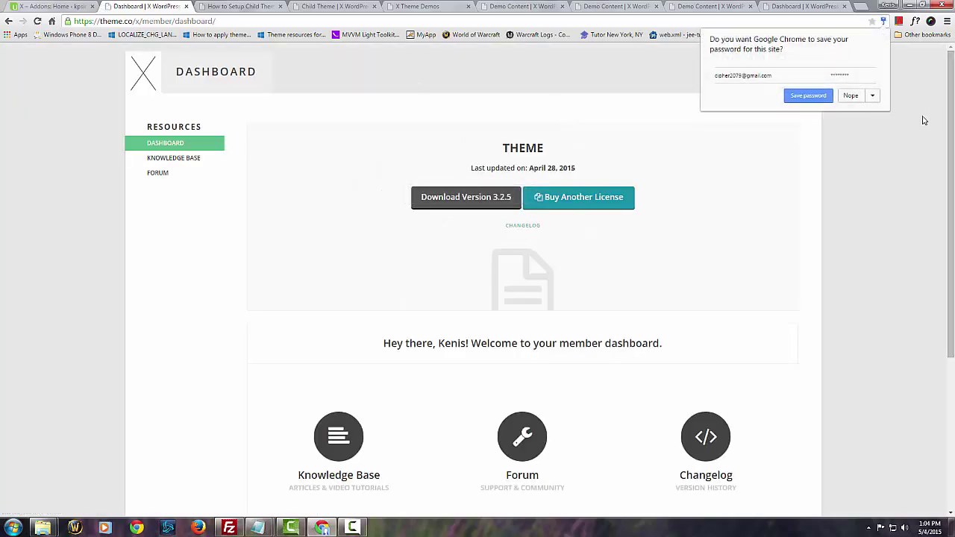
pyautogui.click(851, 97)
# - Follow the product API key link on the Addons home page to license management and select the existing API key
pyautogui.click(34, 6)
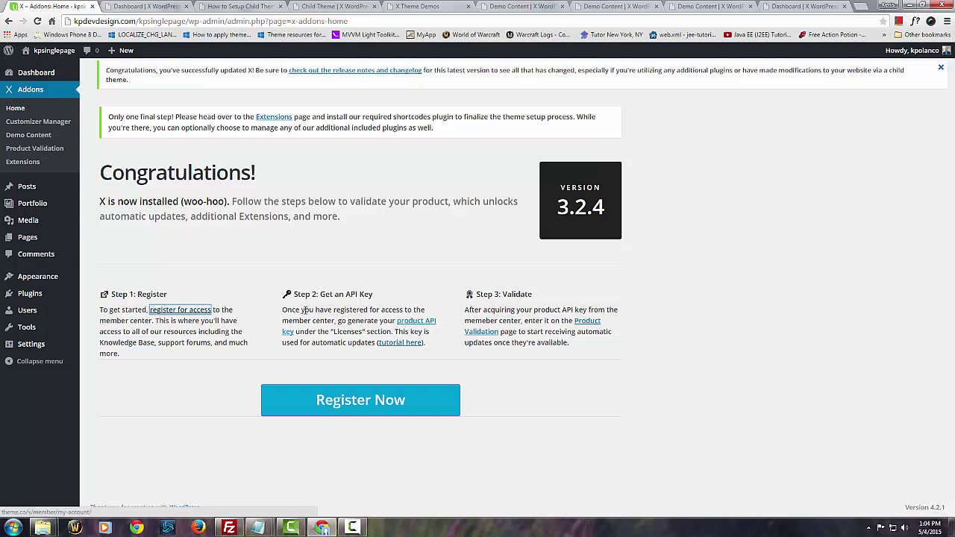
pyautogui.click(420, 326)
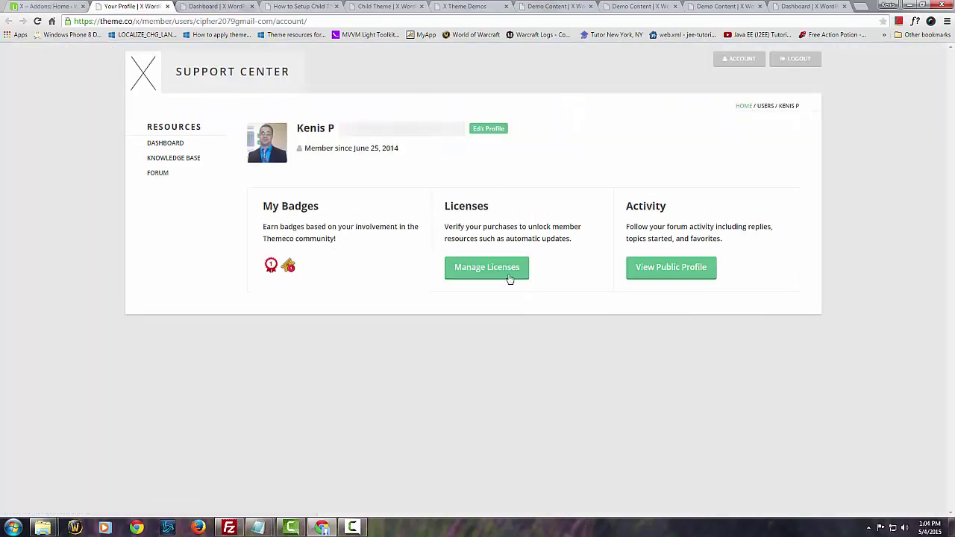
pyautogui.click(510, 274)
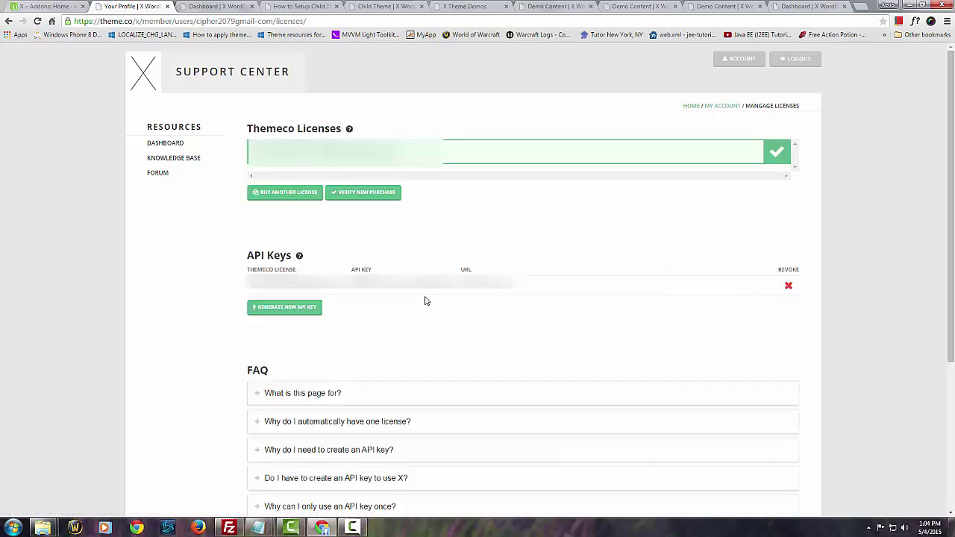
pyautogui.doubleClick(393, 286)
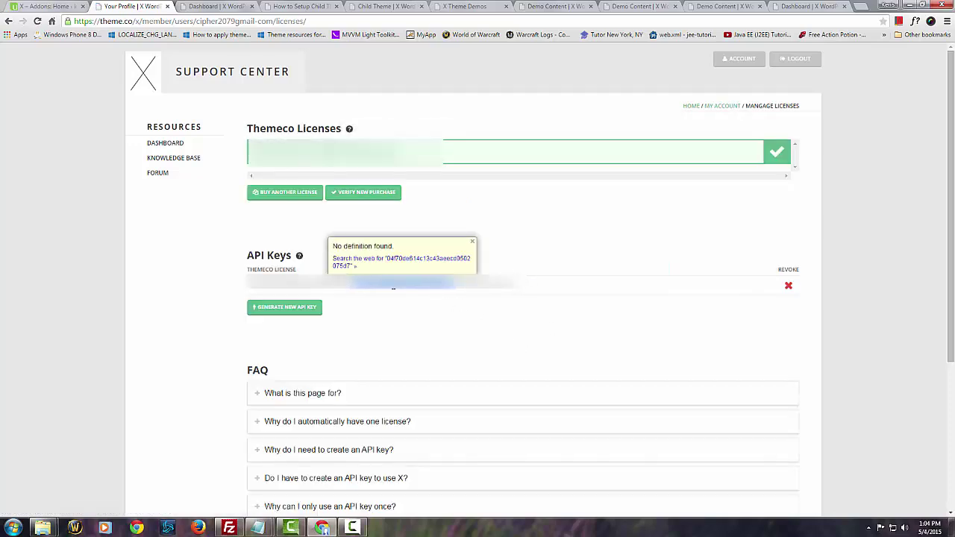
# - Try to generate a new API key for the existing Themeco license
pyautogui.click(276, 309)
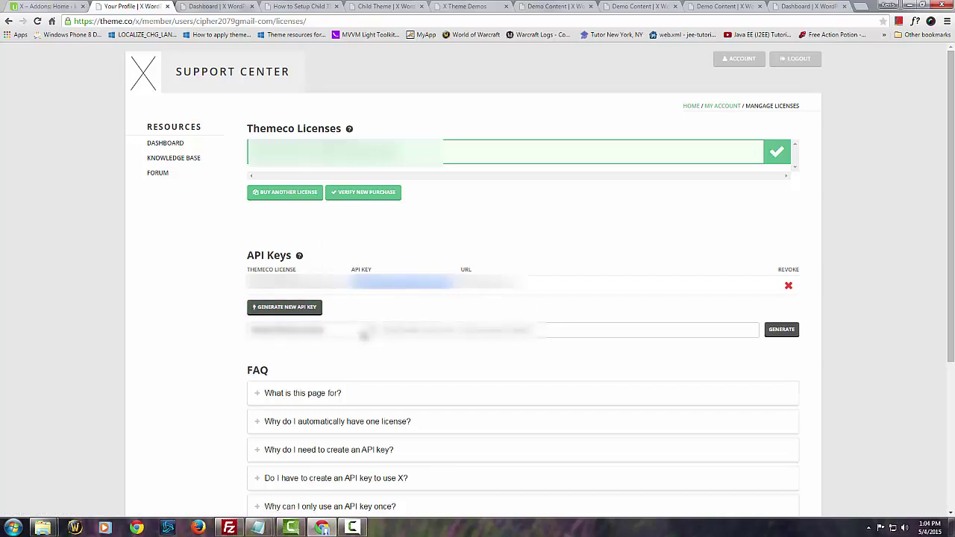
pyautogui.click(362, 331)
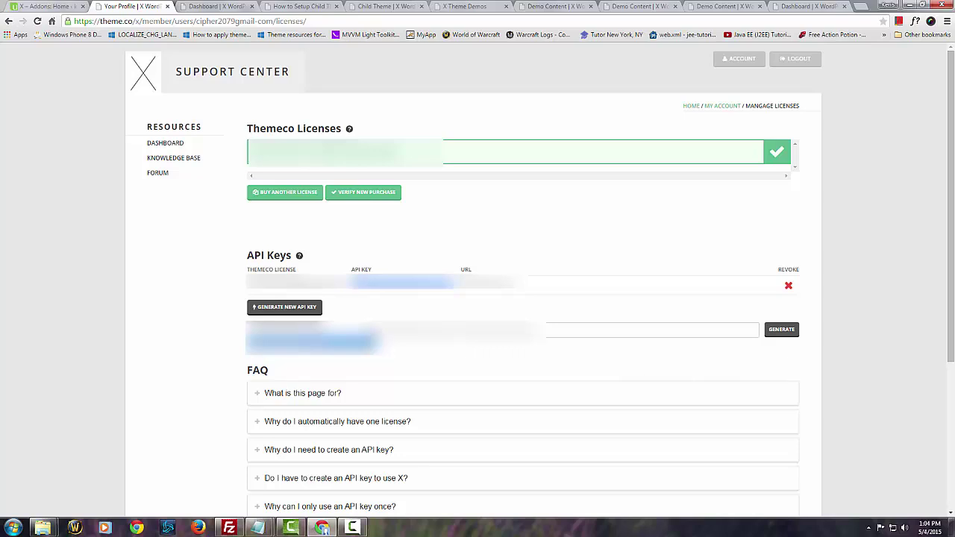
pyautogui.press('Return')
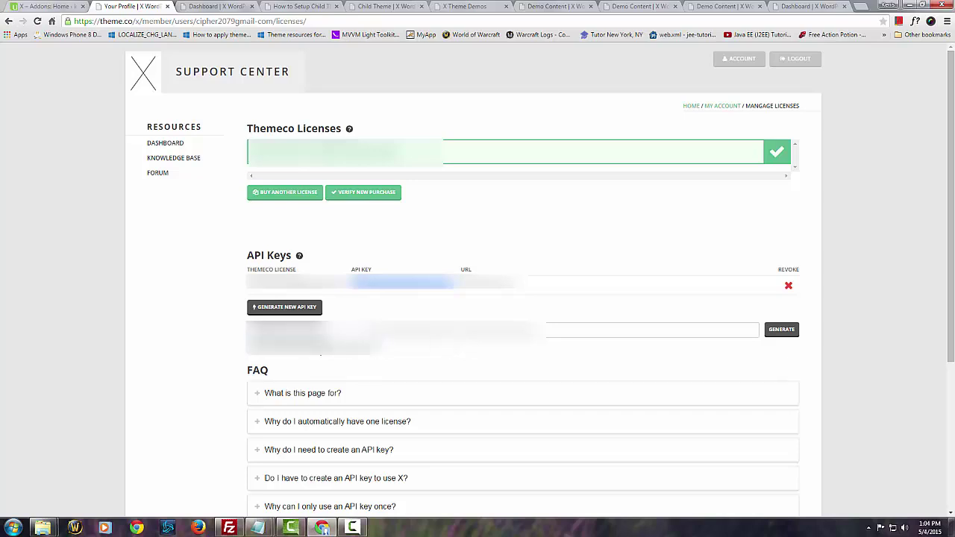
pyautogui.click(539, 355)
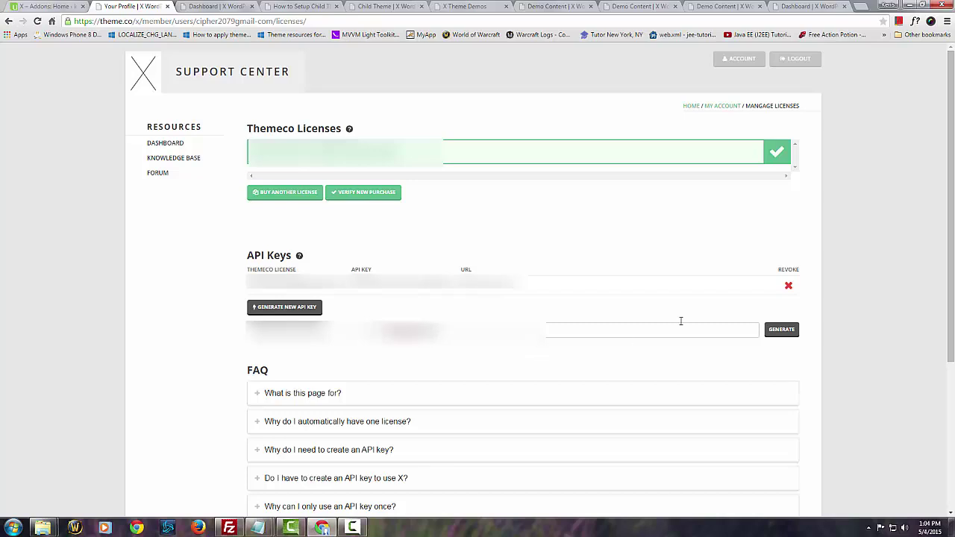
pyautogui.click(782, 329)
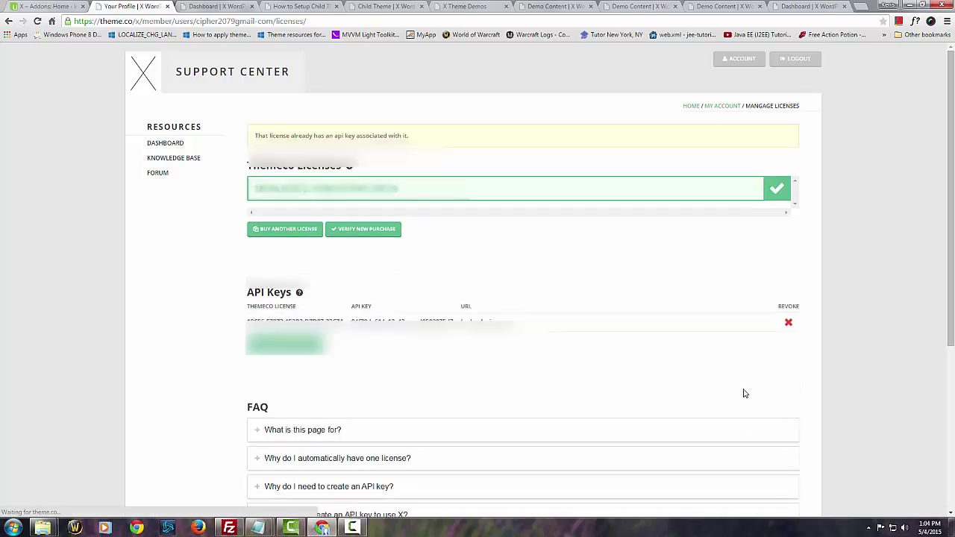
# - Copy the license's existing API key and return to the X Addons home page in WordPress
pyautogui.doubleClick(415, 320)
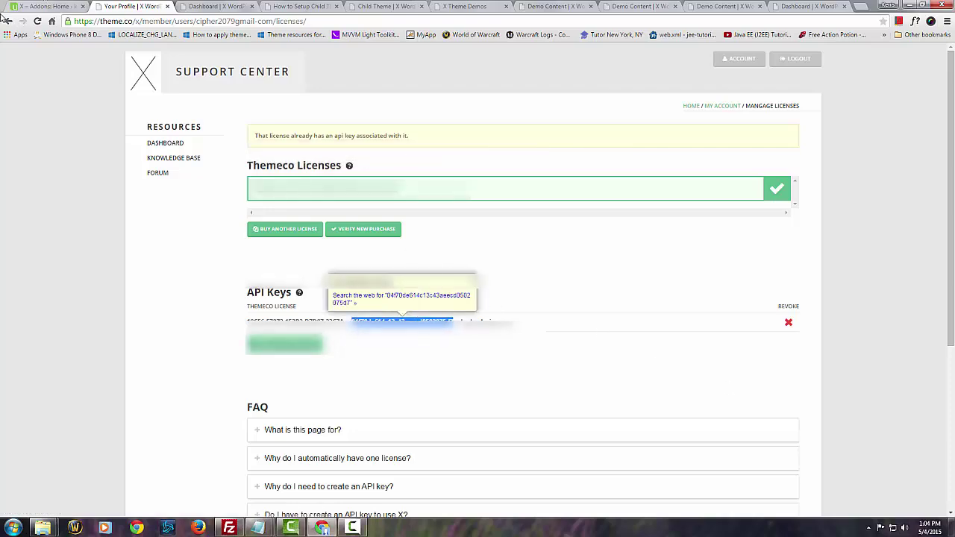
pyautogui.hotkey('ctrl', 'pageup')
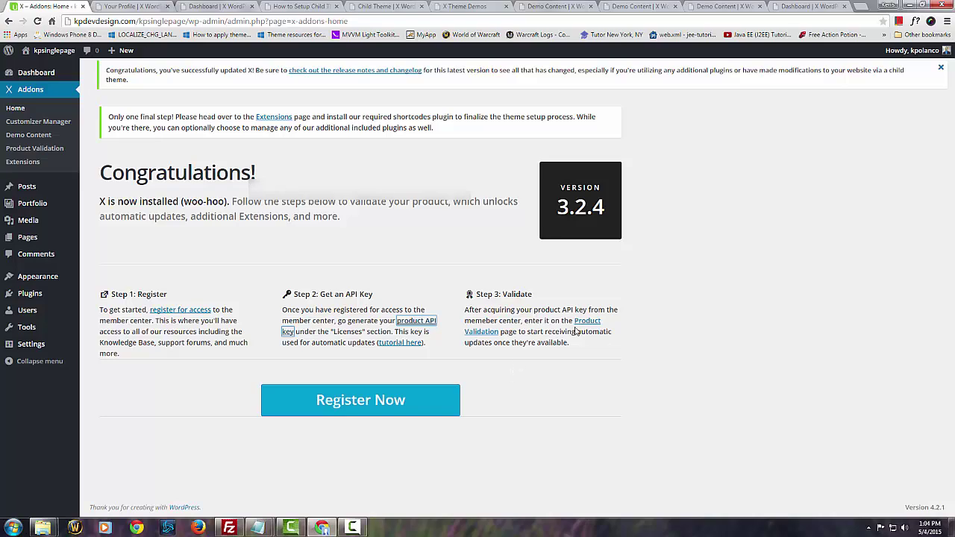
pyautogui.click(389, 403)
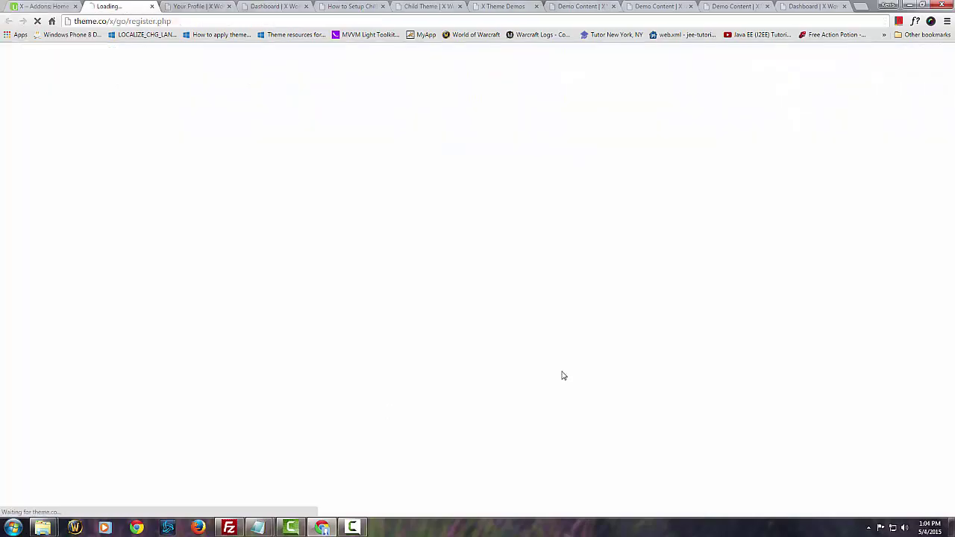
pyautogui.click(42, 5)
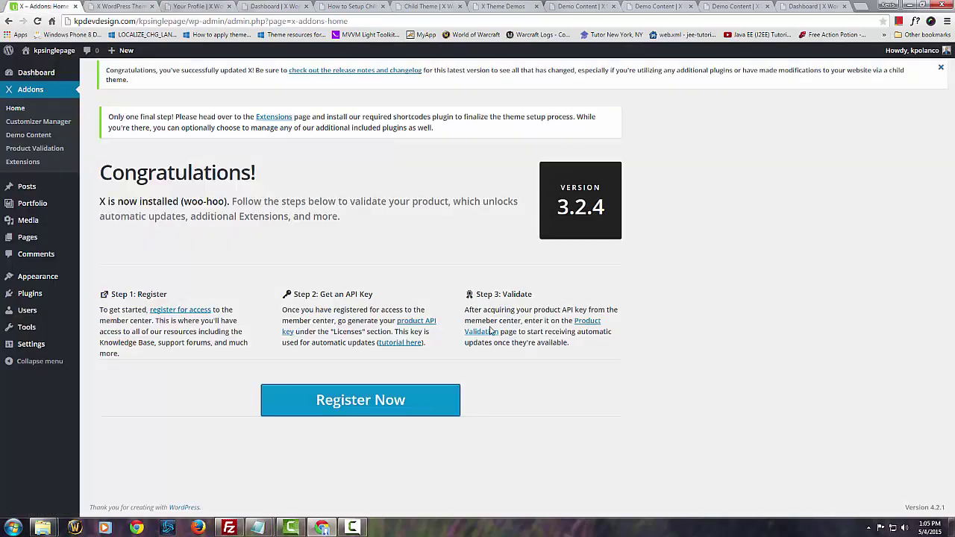
# - Open the Product Validation page, paste the API key and submit it
pyautogui.click(587, 321)
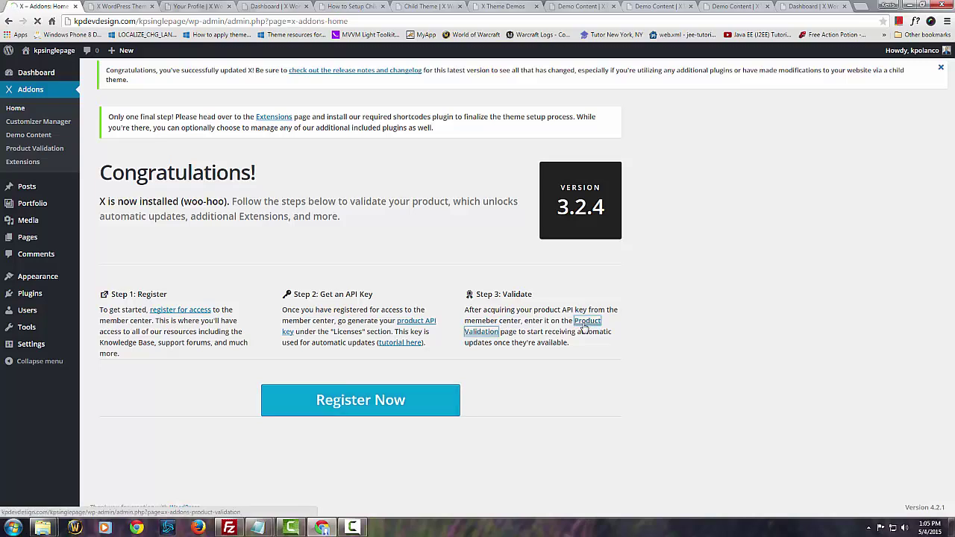
pyautogui.click(505, 227)
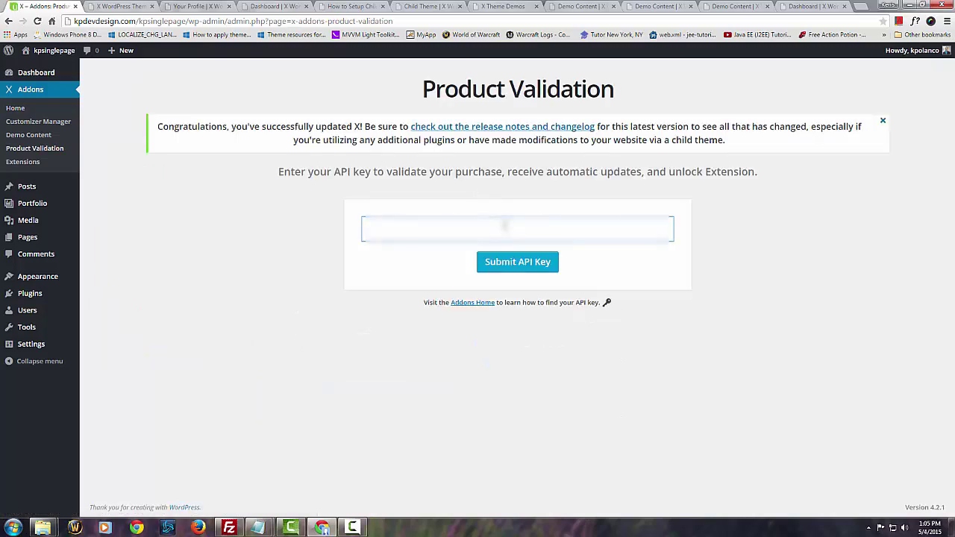
pyautogui.hotkey('ctrl', 'v')
pyautogui.click(499, 267)
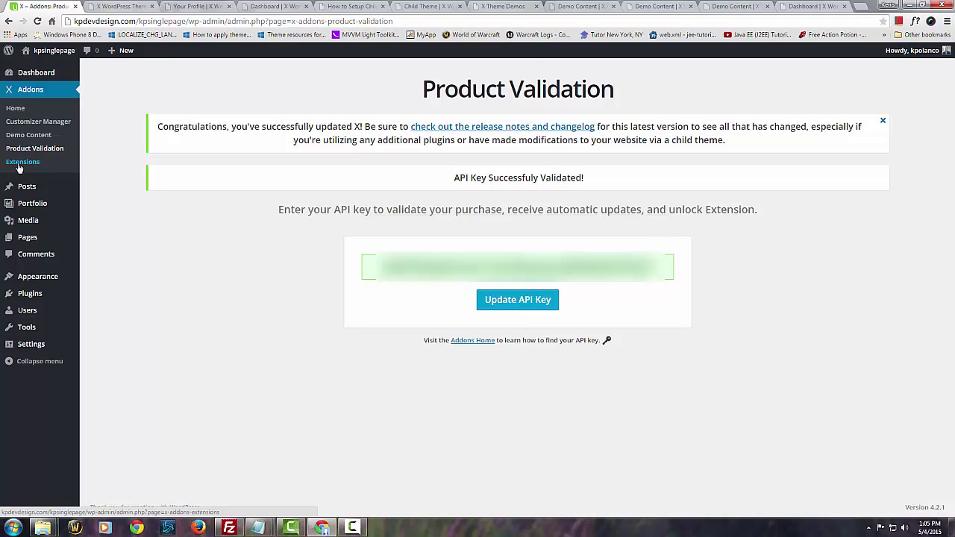
# - Install the required Shortcodes plugin from the X Addons Extensions page and return to the extensions list
pyautogui.click(16, 108)
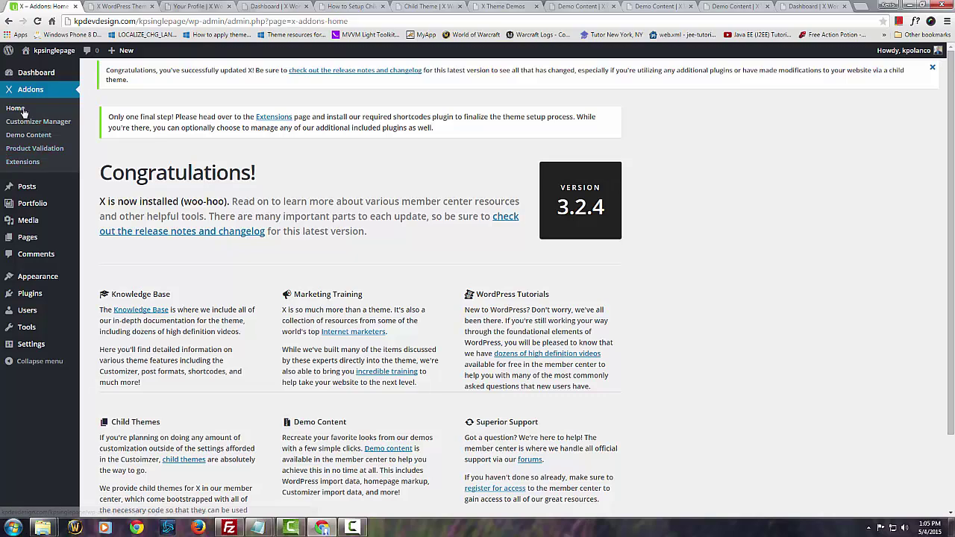
pyautogui.click(23, 162)
pyautogui.scroll(-2, 642, 303)
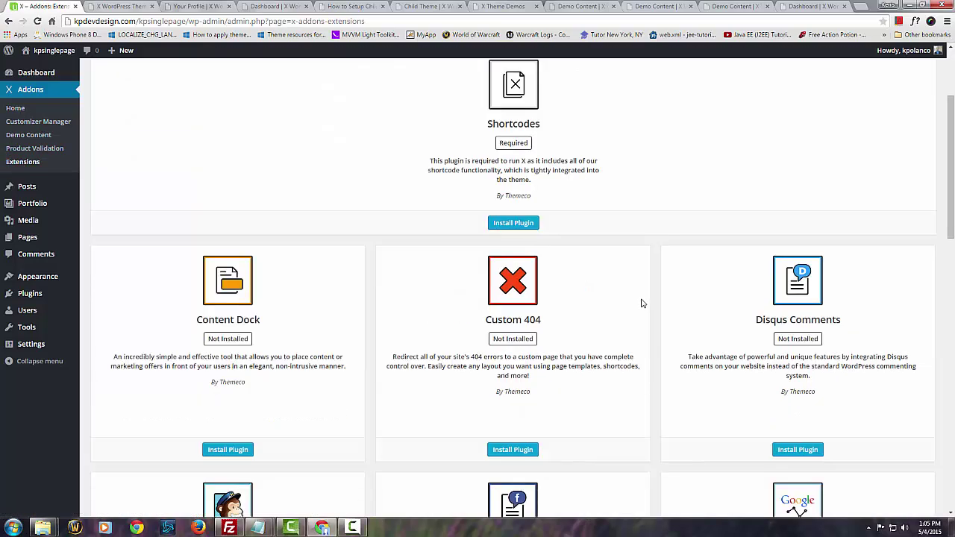
pyautogui.scroll(-5, 276, 298)
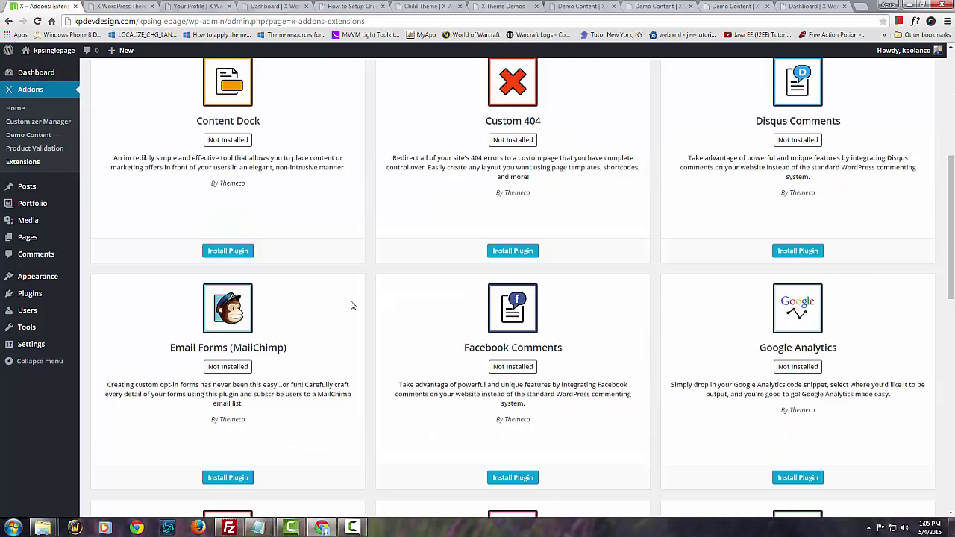
pyautogui.scroll(-2, 492, 261)
pyautogui.scroll(-5, 752, 232)
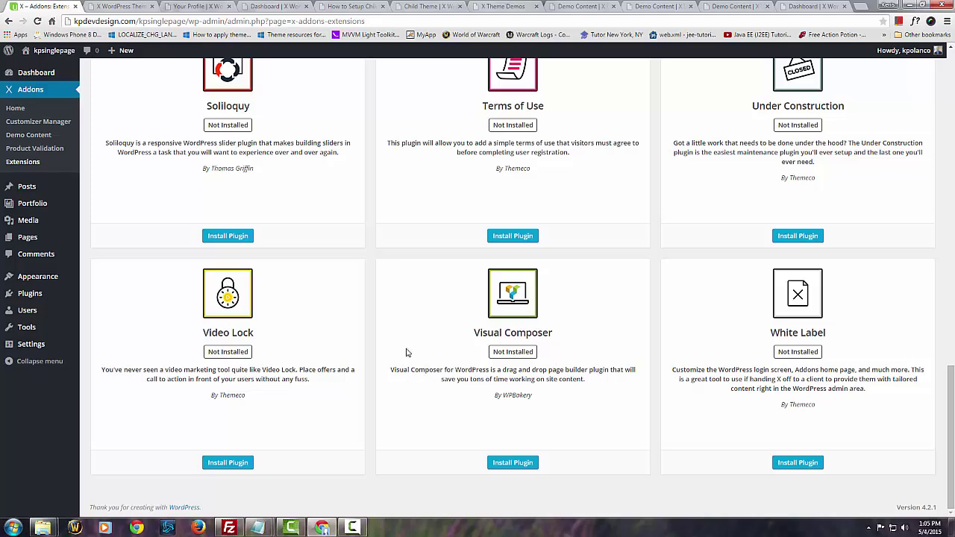
pyautogui.scroll(12, 460, 340)
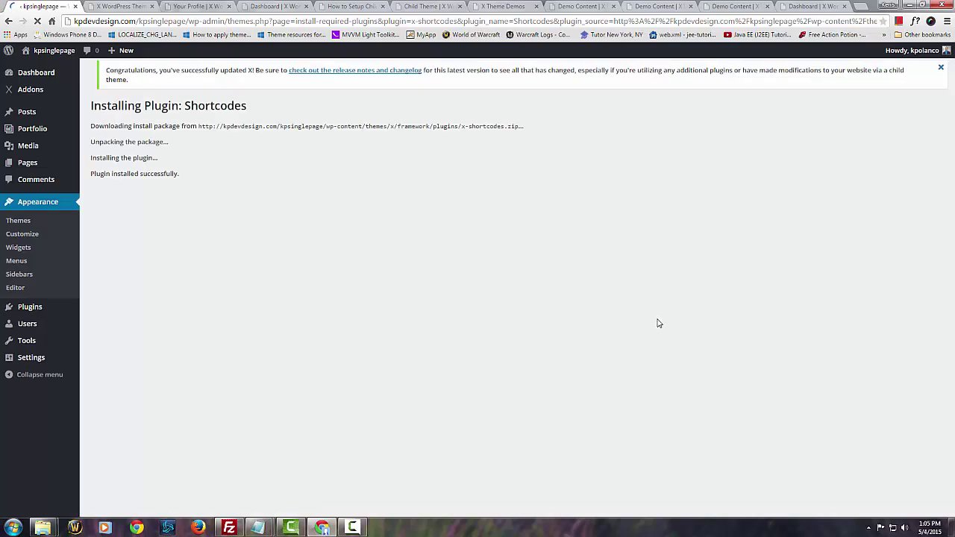
pyautogui.click(127, 208)
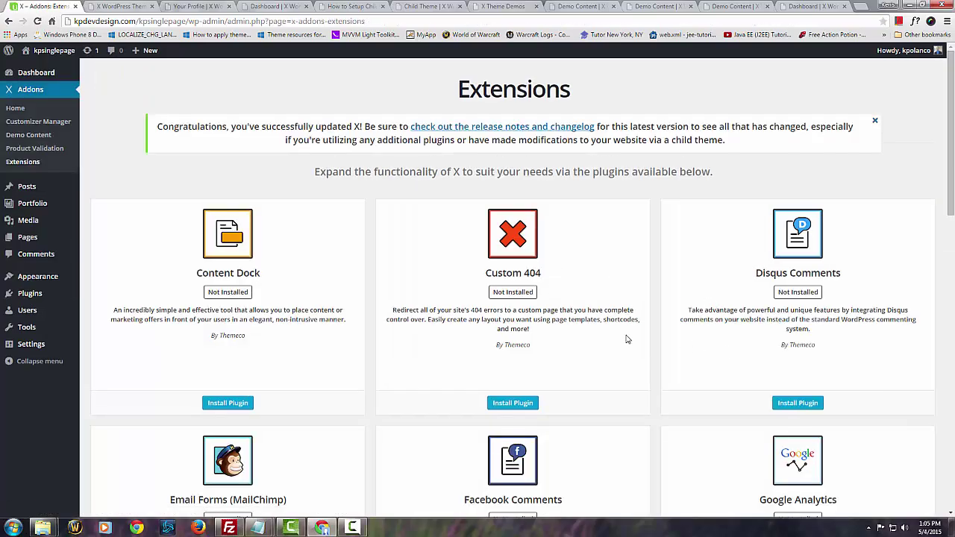
# - Look through the optional plugins offered on the Extensions page, from Content Dock through White Label
pyautogui.scroll(-6, 541, 342)
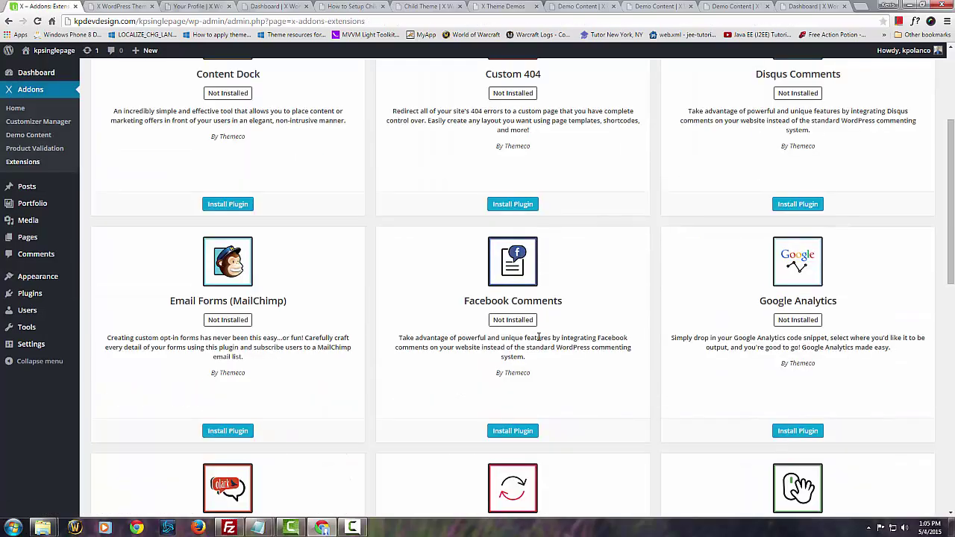
pyautogui.scroll(-3, 544, 346)
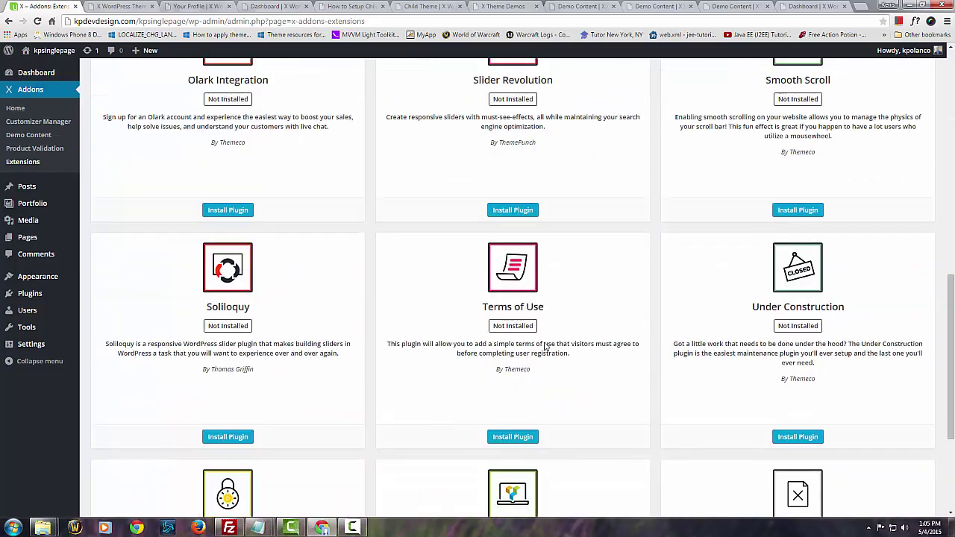
pyautogui.scroll(-3, 545, 346)
pyautogui.scroll(9, 545, 343)
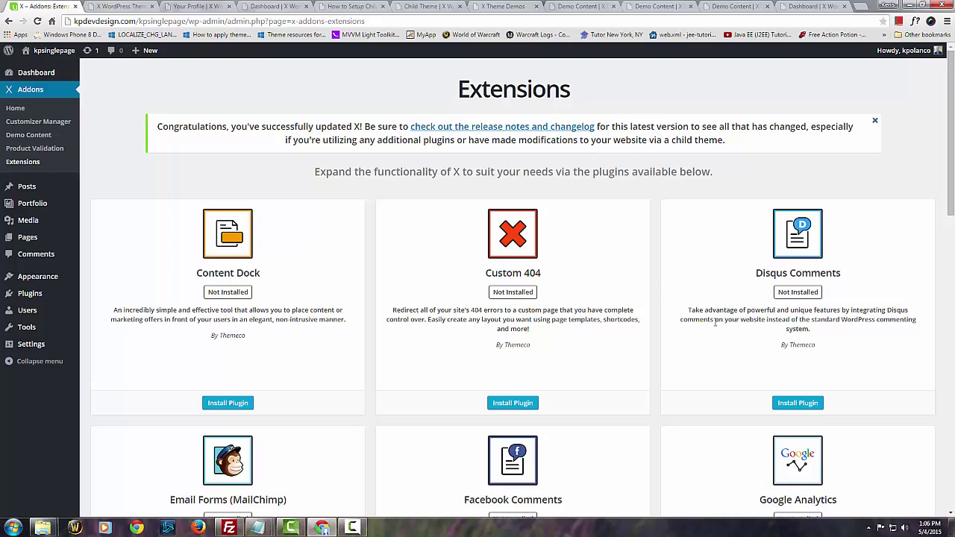
pyautogui.scroll(-11, 715, 325)
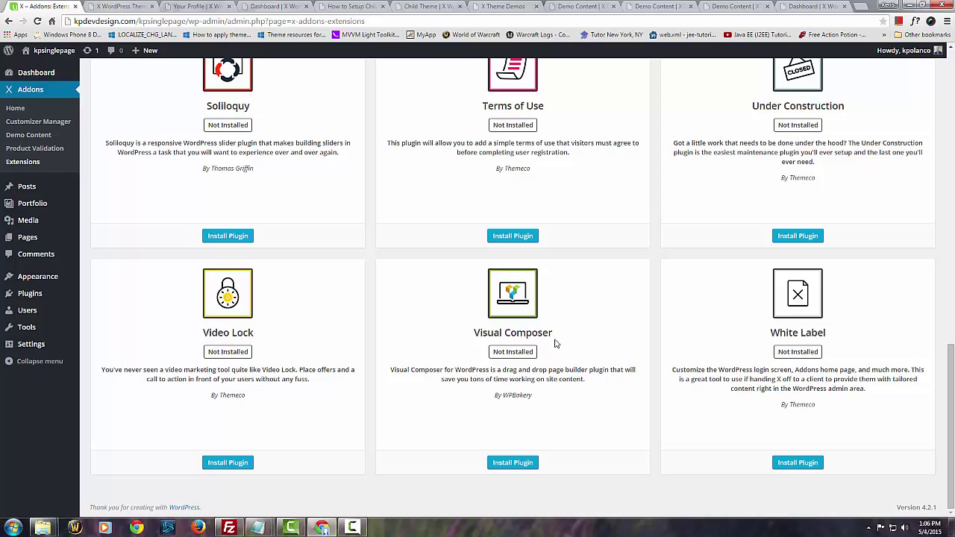
pyautogui.scroll(9, 554, 343)
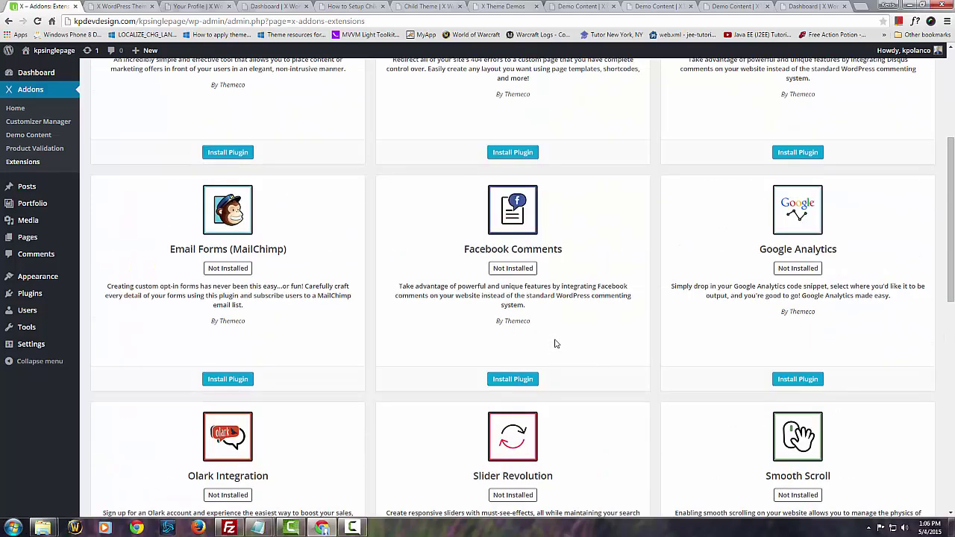
pyautogui.scroll(3, 555, 343)
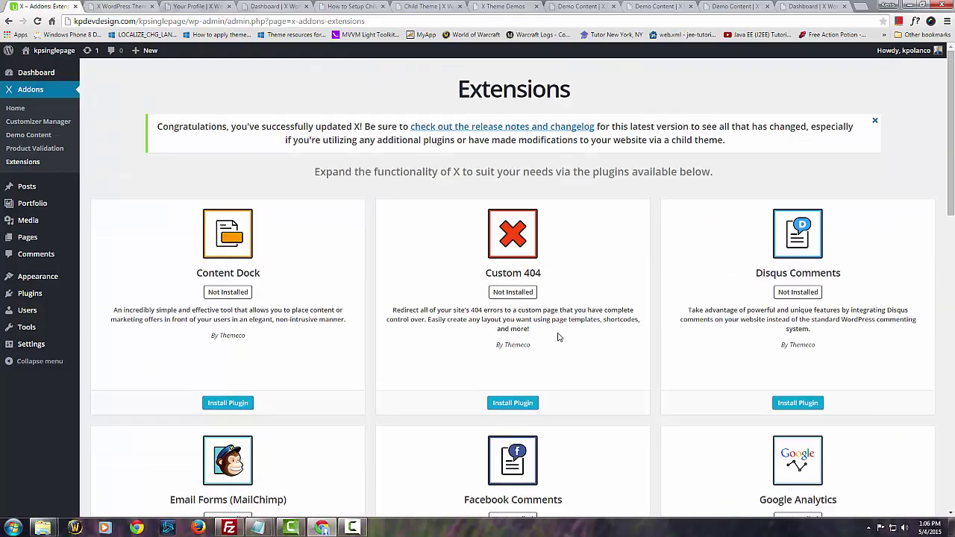
pyautogui.scroll(-11, 557, 337)
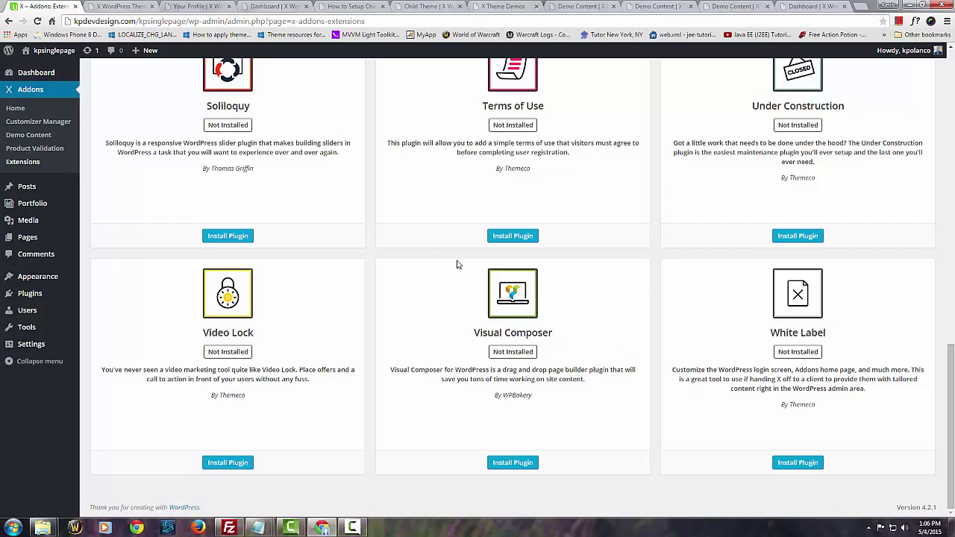
pyautogui.scroll(11, 407, 355)
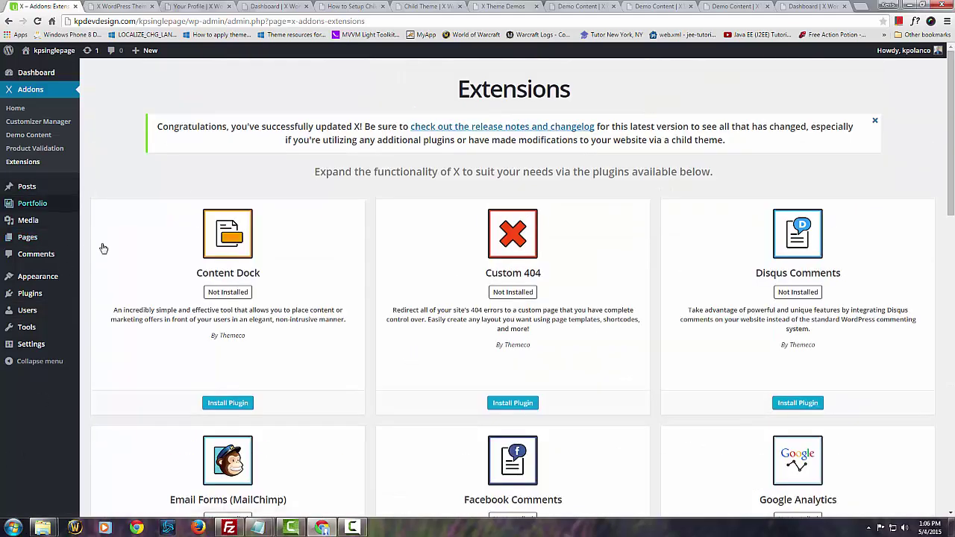
# - Set up the Integrity 1 demo content with standard homepage markup, including both posts and portfolio items
pyautogui.click(29, 135)
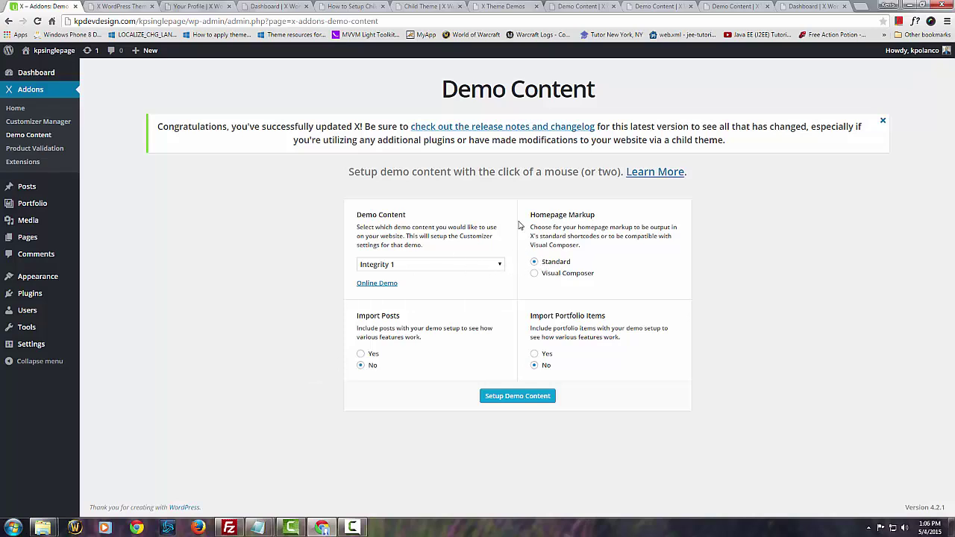
pyautogui.click(361, 354)
pyautogui.click(534, 354)
pyautogui.click(503, 399)
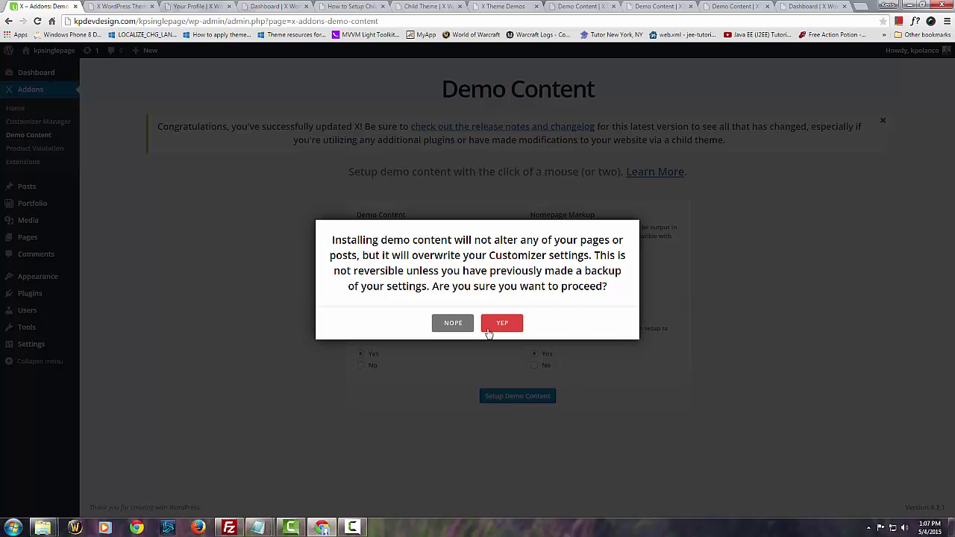
pyautogui.click(502, 325)
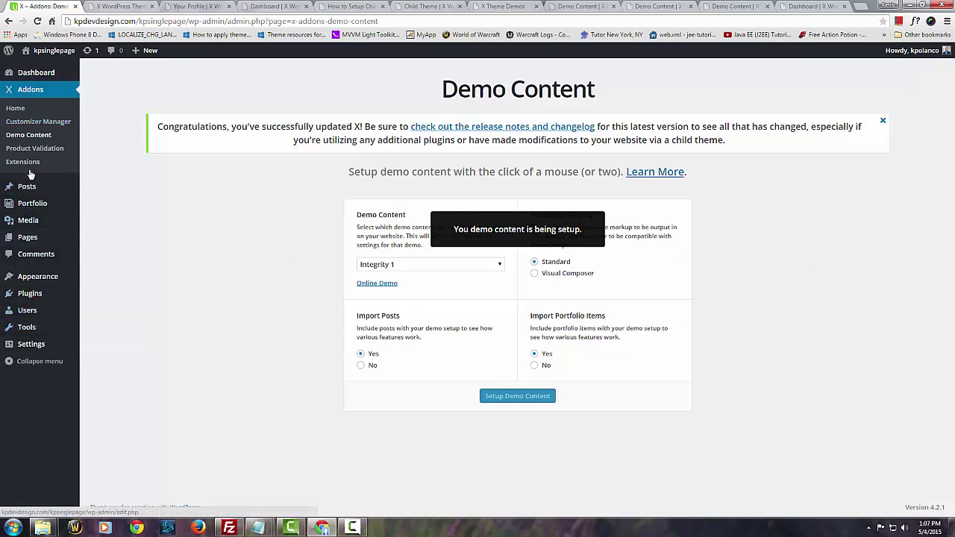
# - Open the Home page for editing from the pages list and preview its current content
pyautogui.moveTo(32, 243)
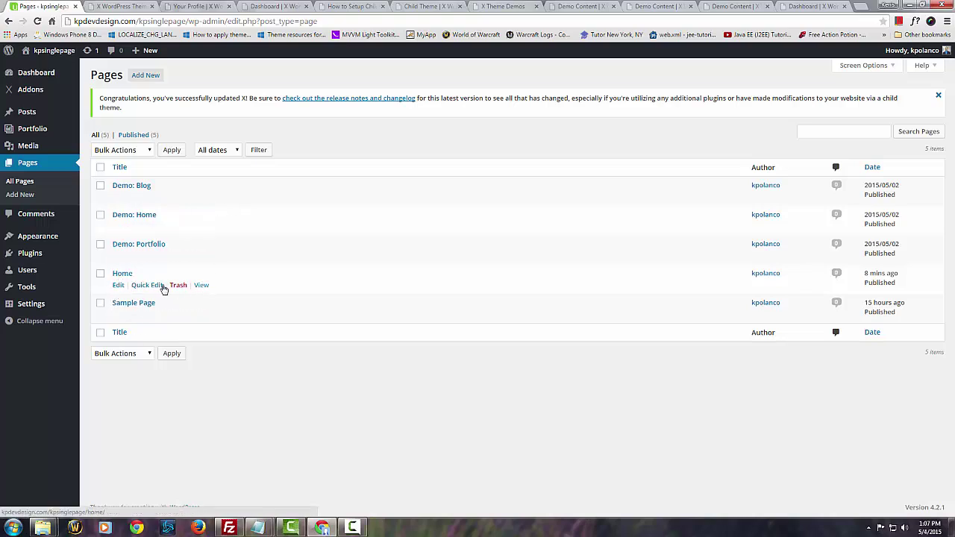
pyautogui.click(119, 289)
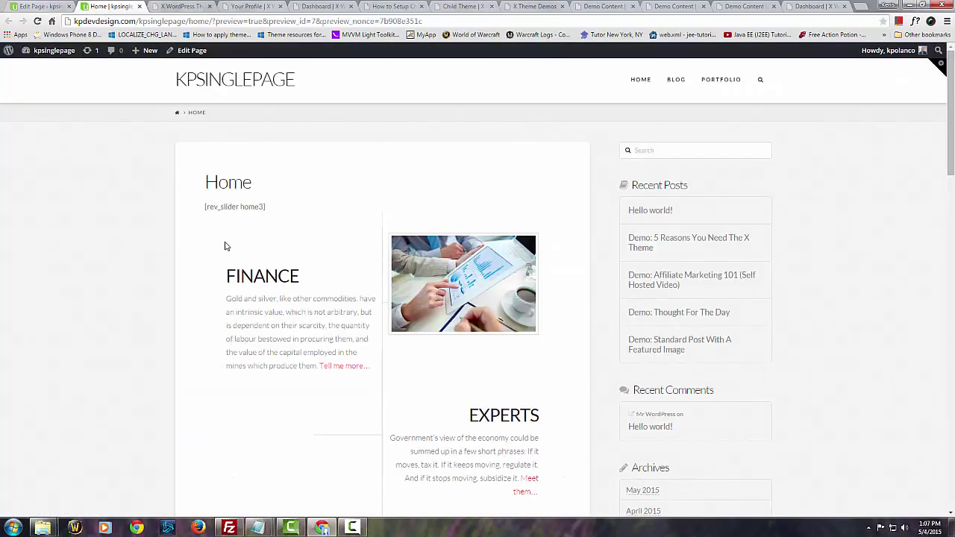
pyautogui.scroll(-1, 225, 246)
pyautogui.scroll(-3, 225, 246)
pyautogui.scroll(4, 226, 246)
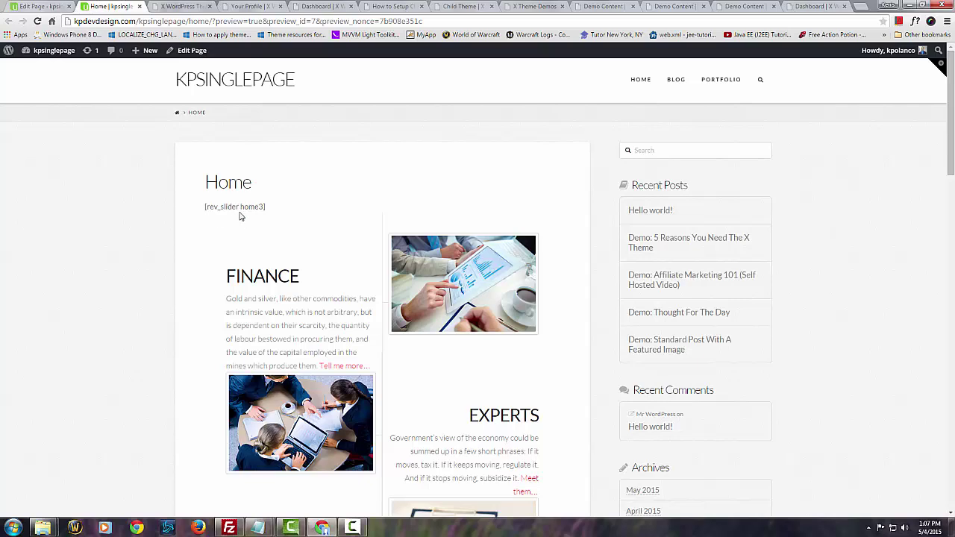
# - Delete all content from the Home page's text editor and update the page
pyautogui.click(37, 6)
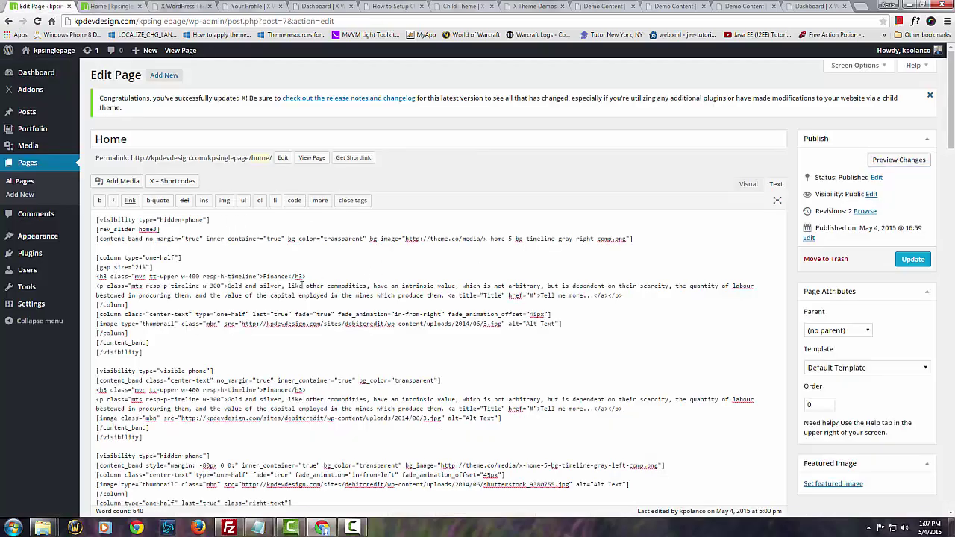
pyautogui.hotkey('ctrl', 'a')
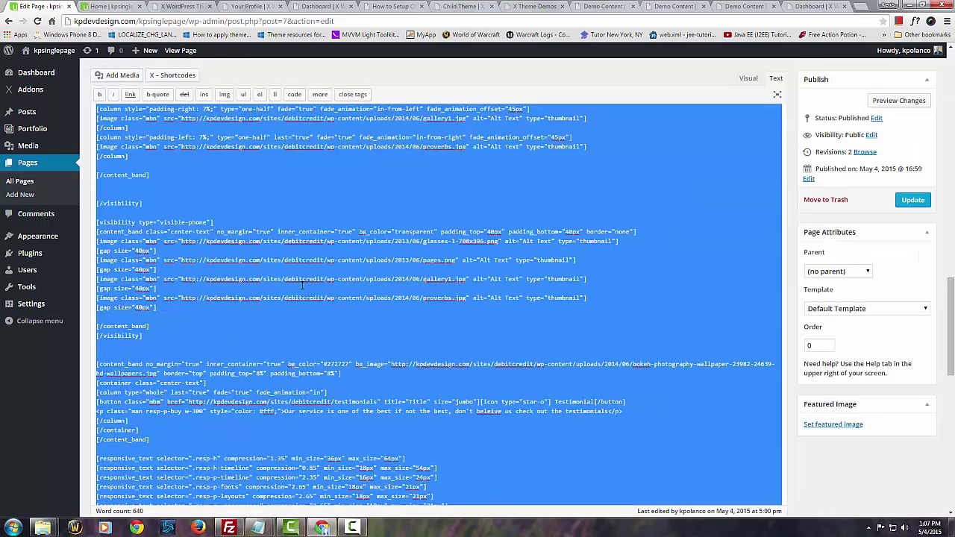
pyautogui.press('BackSpace')
pyautogui.scroll(5, 753, 222)
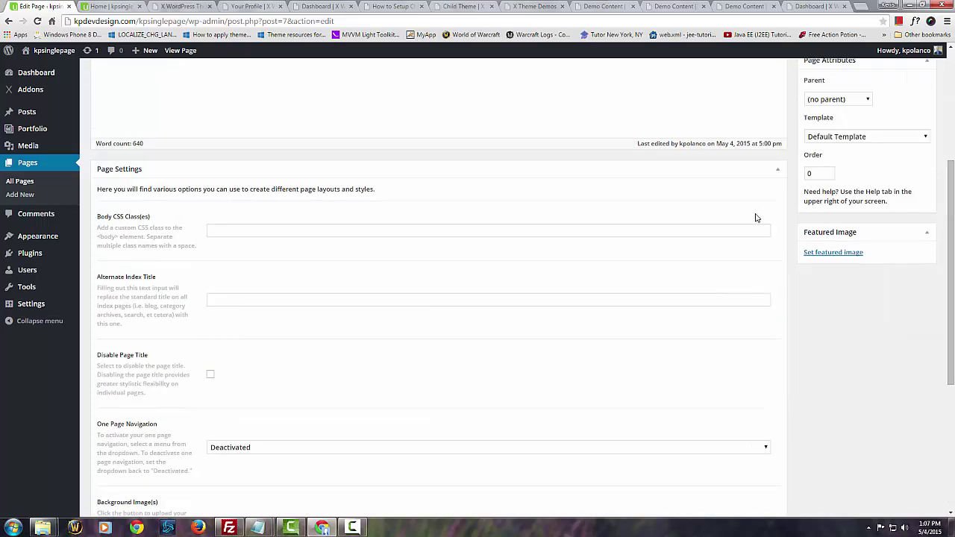
pyautogui.click(919, 259)
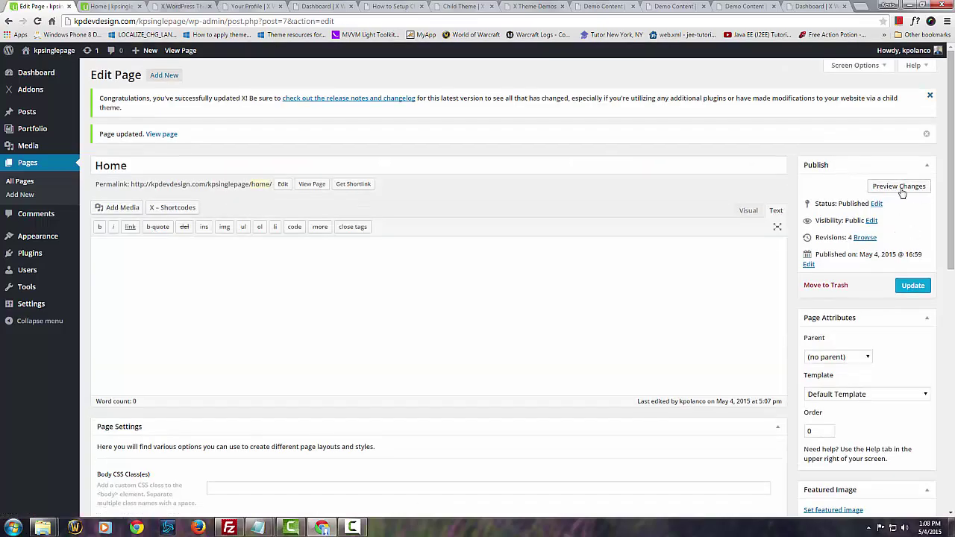
# - Preview the updated Home page and look over its layout
pyautogui.click(898, 188)
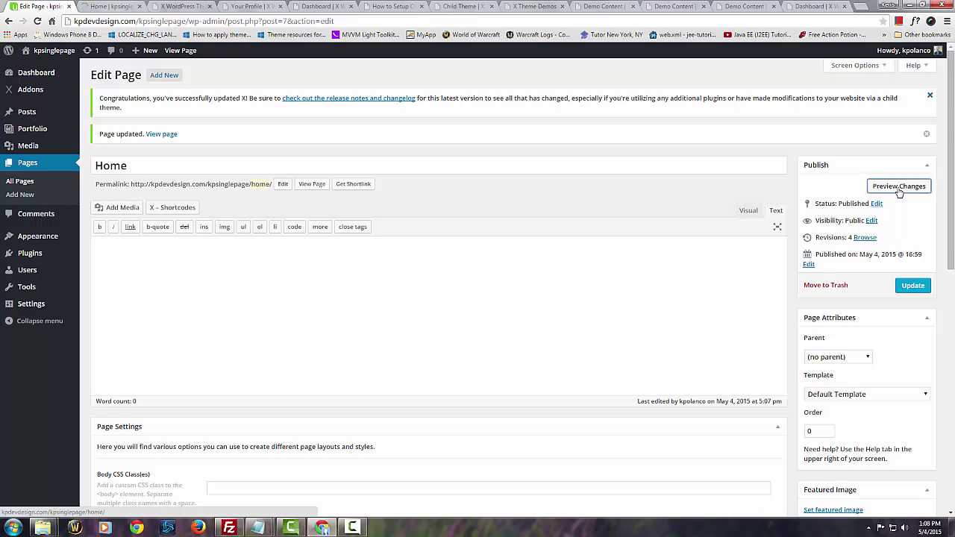
pyautogui.click(99, 7)
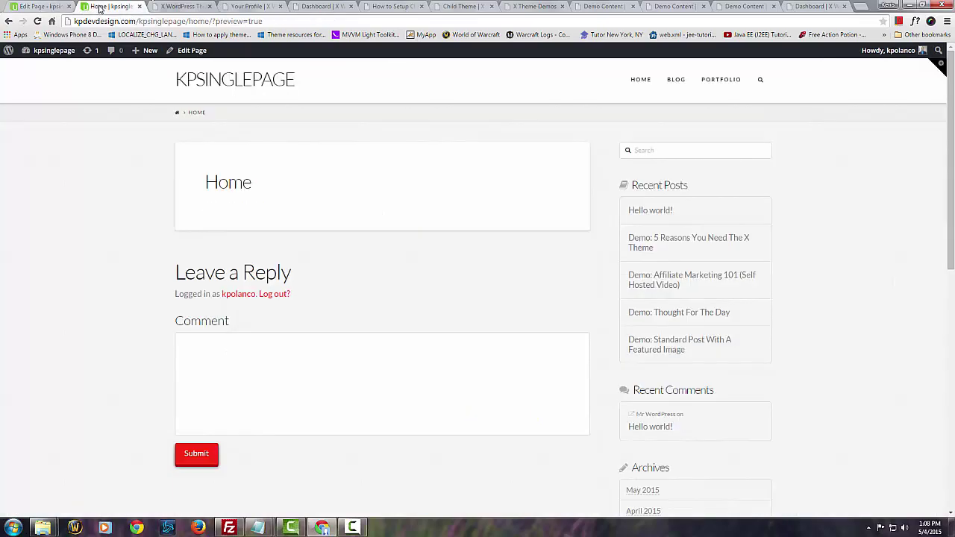
pyautogui.scroll(-4, 469, 255)
pyautogui.scroll(4, 469, 255)
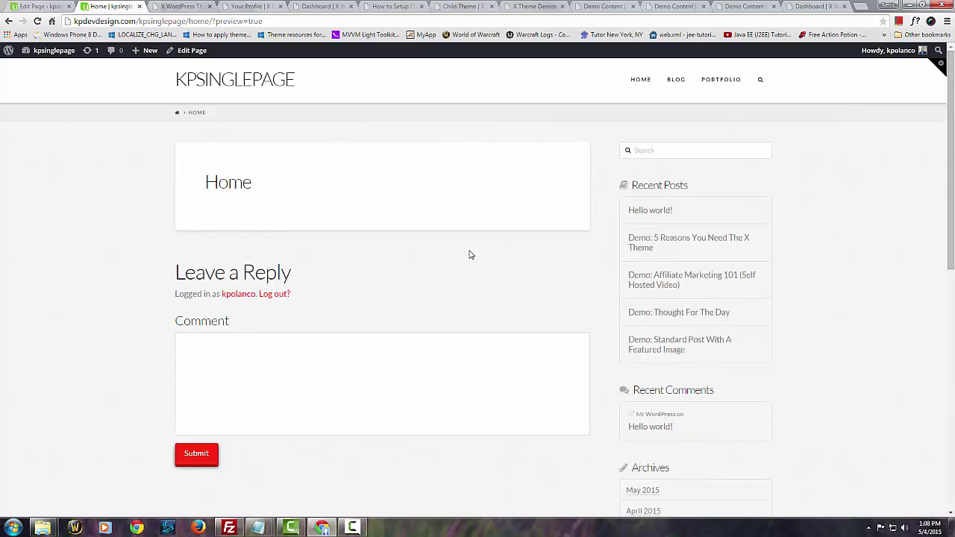
# - Visit the site's Portfolio page and look through its demo items down to the footer
pyautogui.click(727, 87)
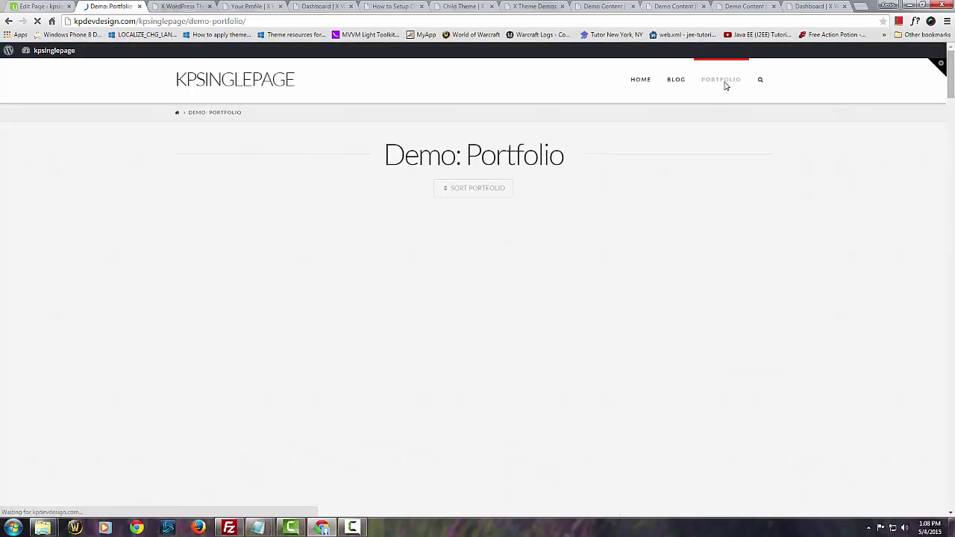
pyautogui.scroll(-9, 567, 215)
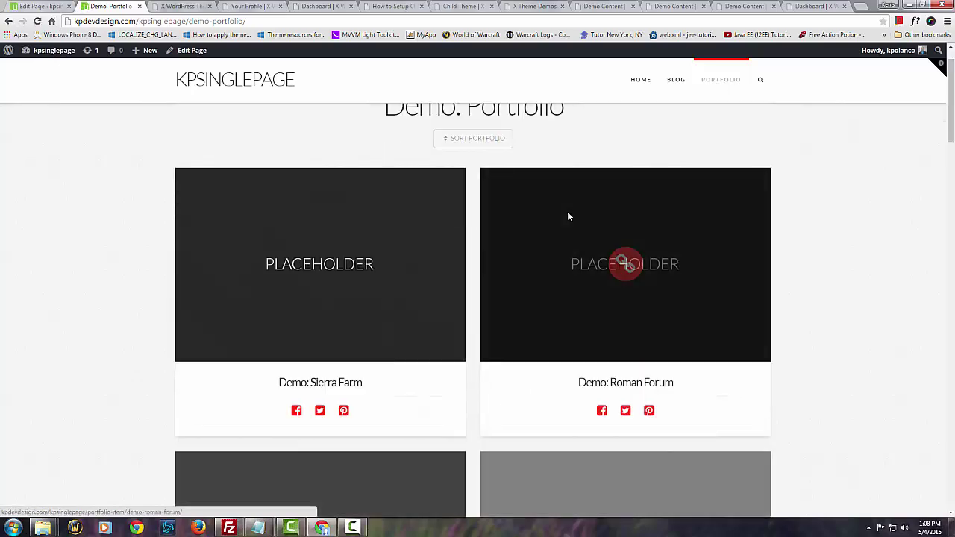
pyautogui.scroll(-8, 662, 261)
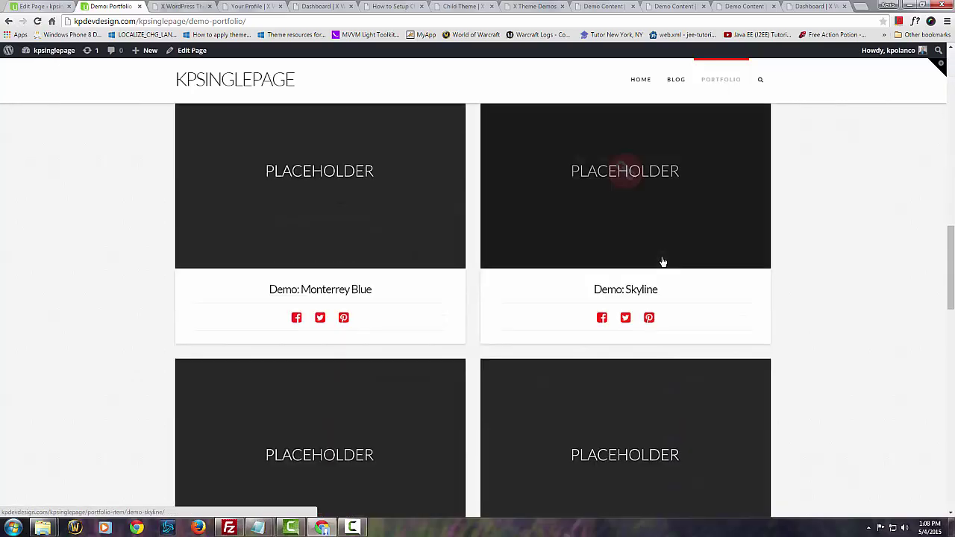
pyautogui.scroll(-6, 507, 336)
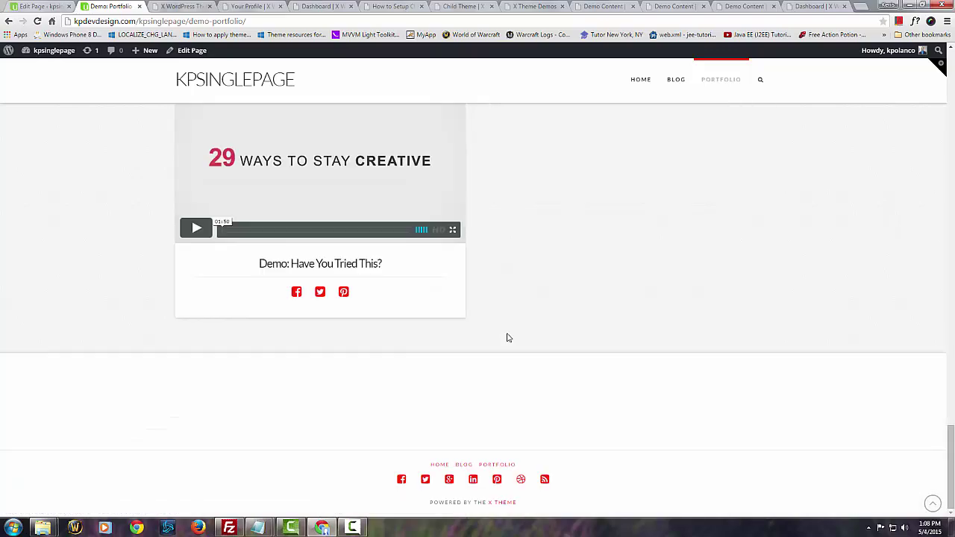
pyautogui.scroll(10, 506, 336)
pyautogui.scroll(14, 507, 335)
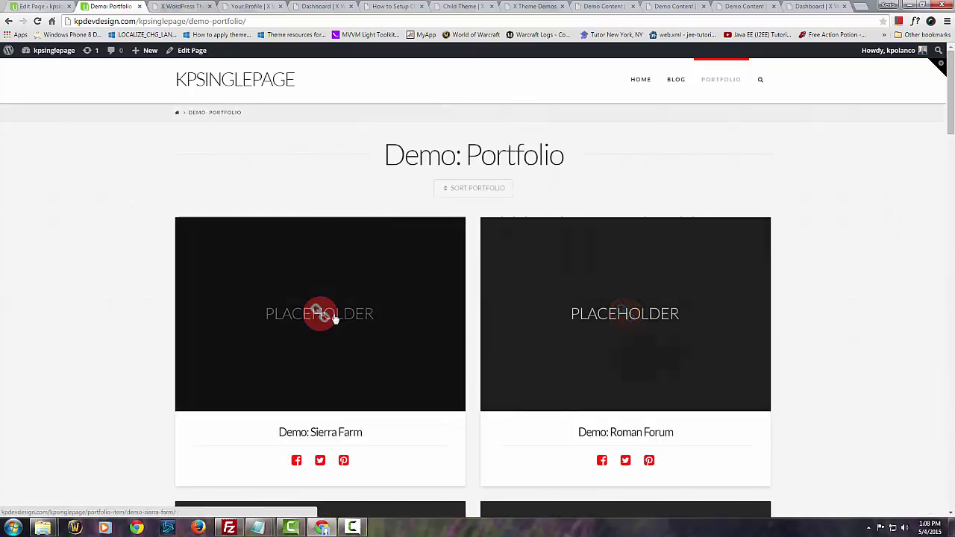
# - Open the Demo: Sierra Farm portfolio item and examine its description, tags and project link
pyautogui.click(329, 317)
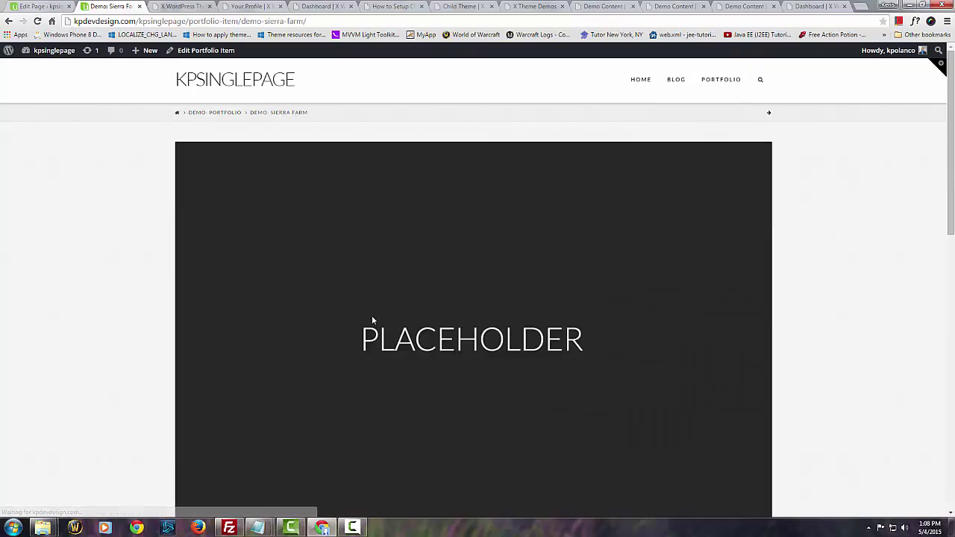
pyautogui.scroll(-5, 658, 317)
pyautogui.scroll(2, 662, 324)
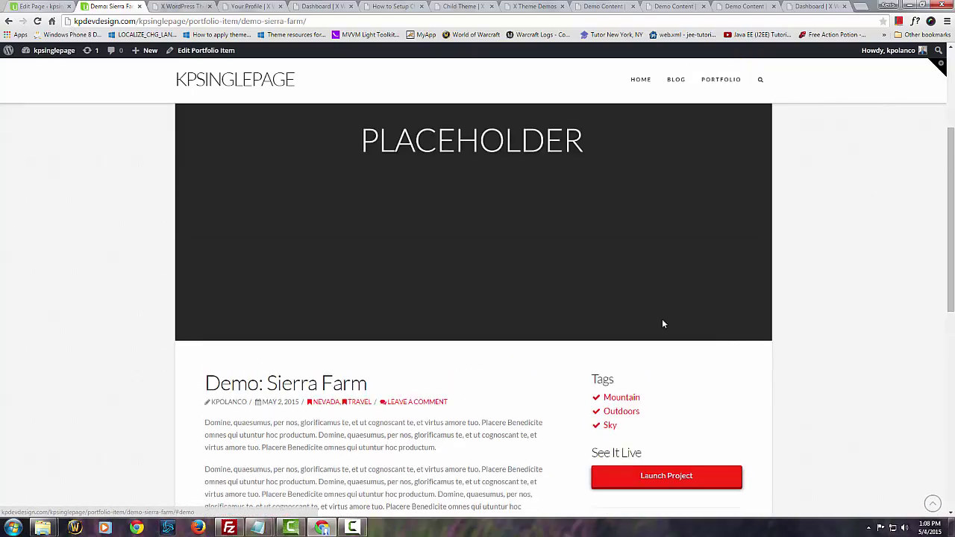
pyautogui.scroll(3, 662, 324)
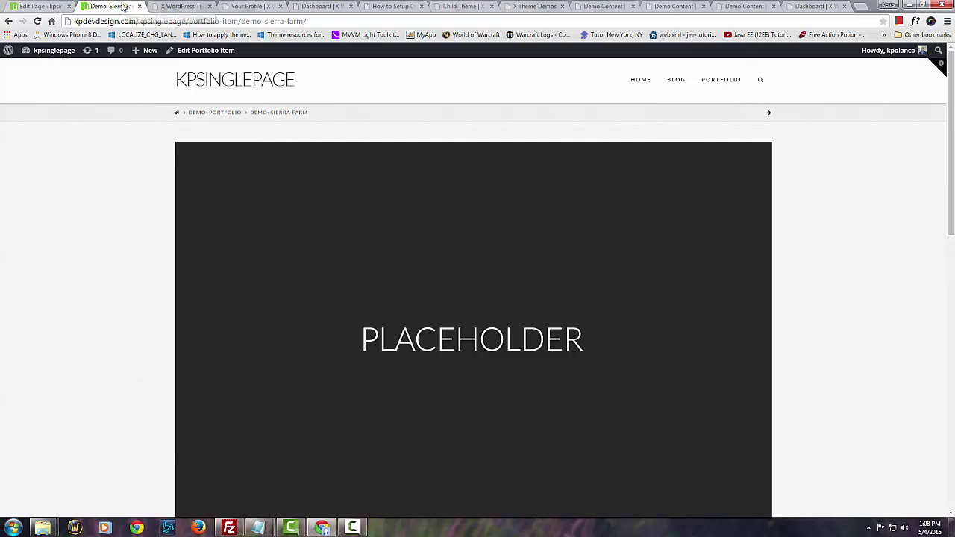
# - Paste the copied shortcode layout into the Home page's empty text editor and update the page
pyautogui.click(31, 6)
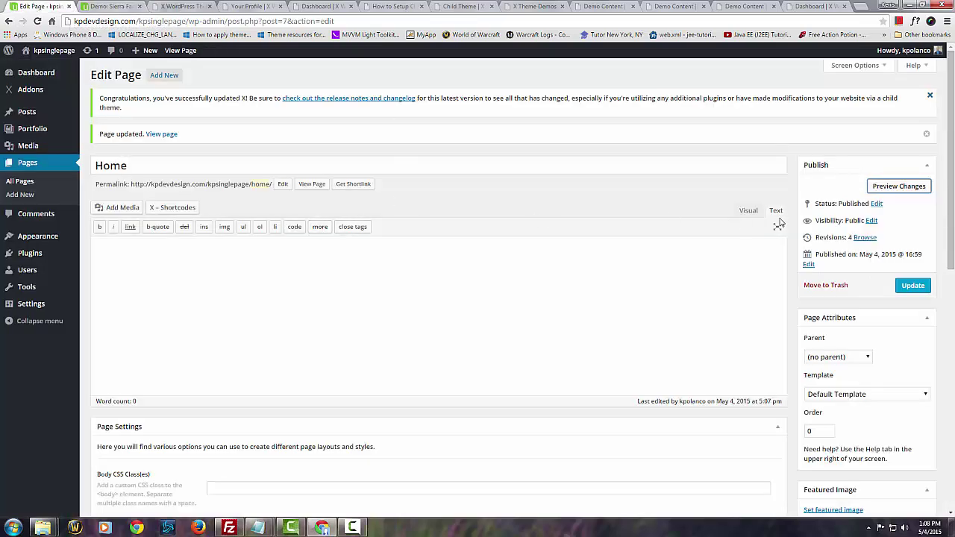
pyautogui.click(259, 298)
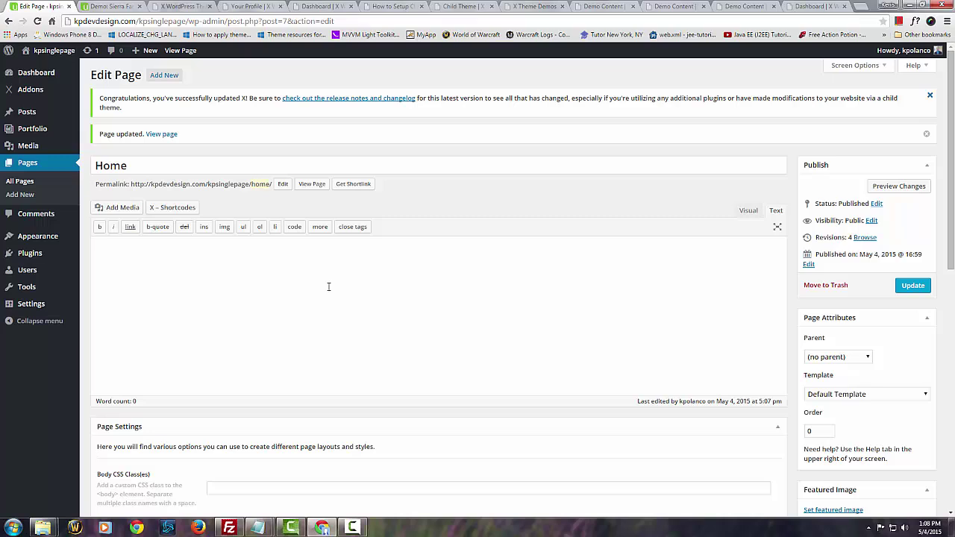
pyautogui.hotkey('ctrl', 'v')
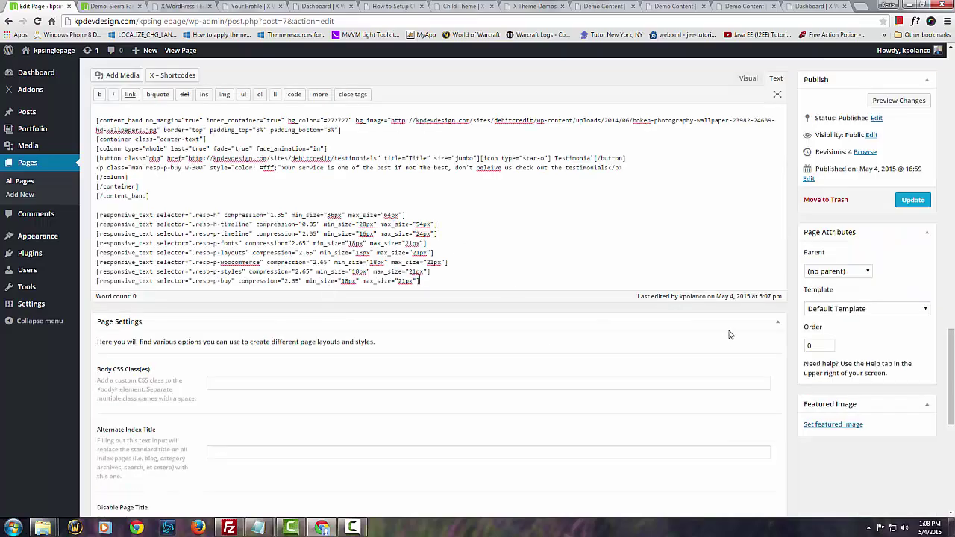
pyautogui.scroll(15, 522, 234)
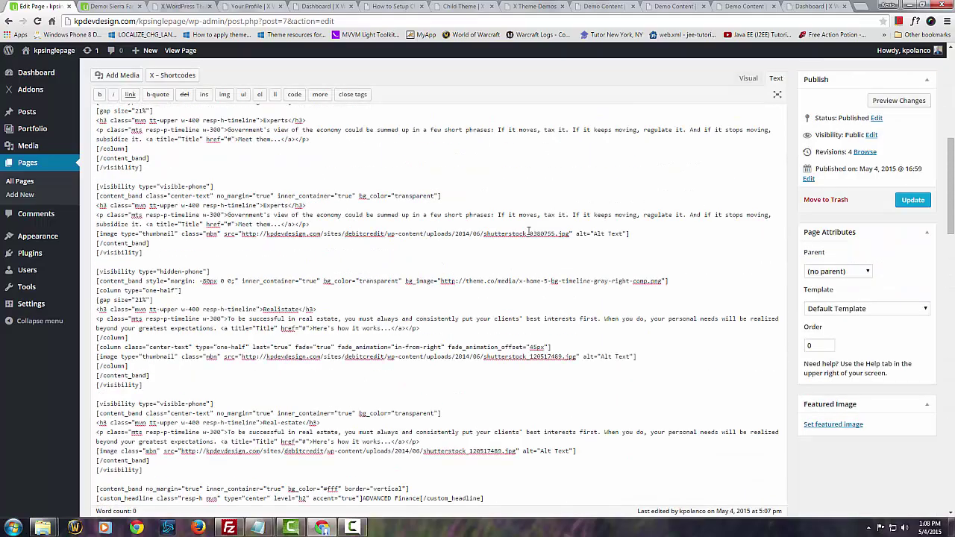
pyautogui.scroll(10, 521, 234)
pyautogui.click(912, 285)
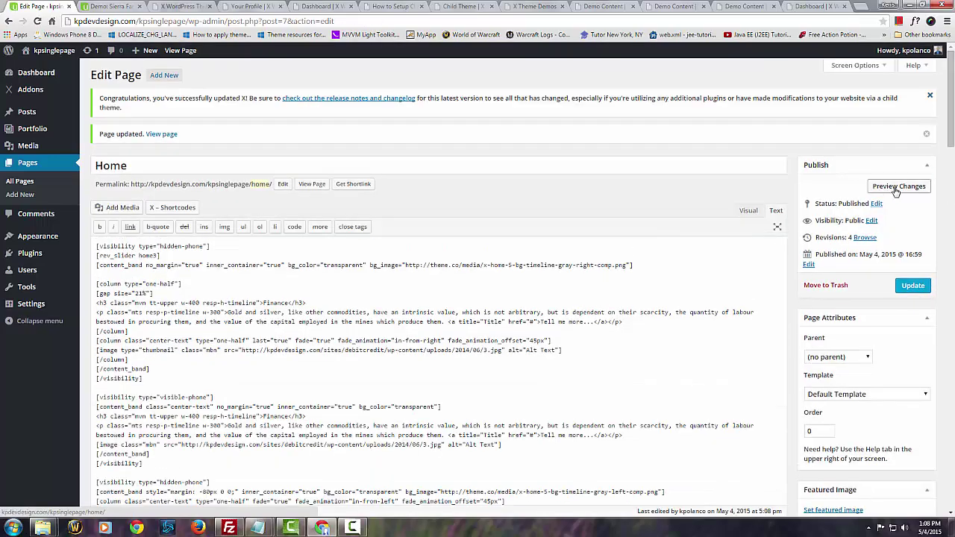
# - Preview the Home page and examine its Finance, Experts, Advanced Finance, Legal Aid and Testimonial sections within the default layout
pyautogui.click(895, 191)
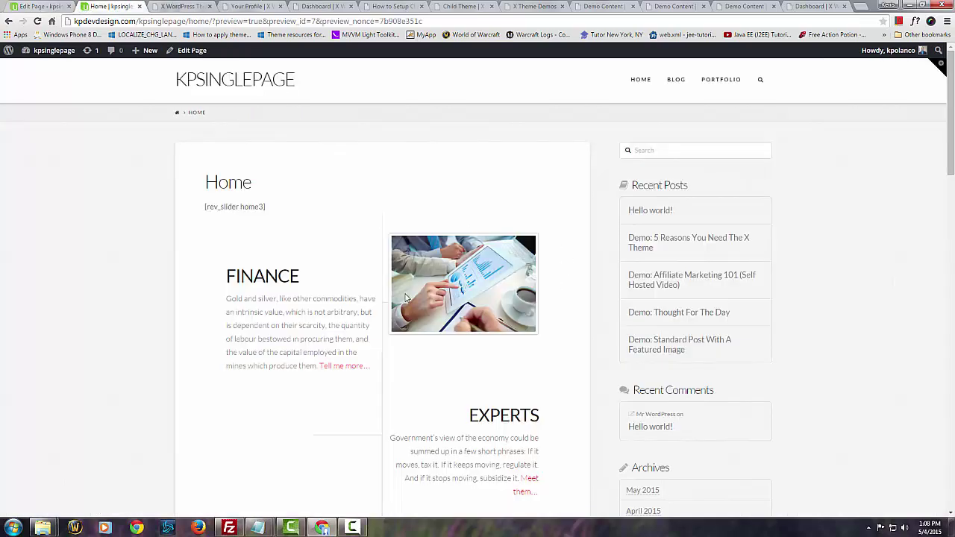
pyautogui.scroll(-12, 241, 253)
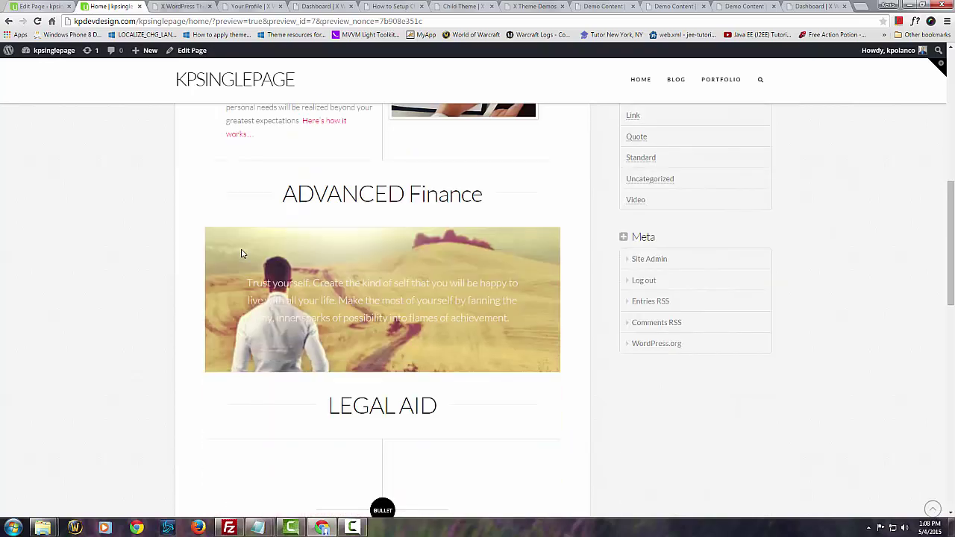
pyautogui.scroll(-3, 241, 254)
pyautogui.scroll(15, 241, 253)
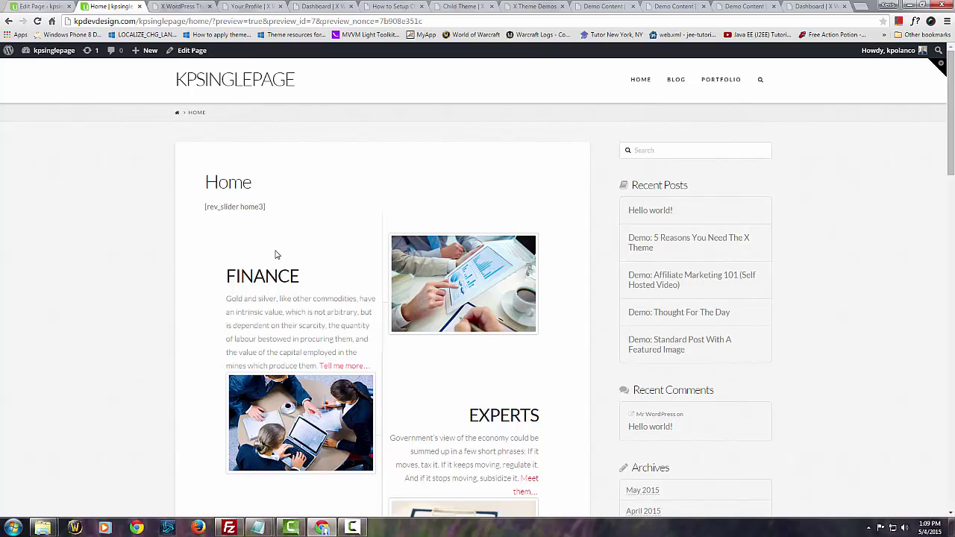
pyautogui.scroll(-10, 444, 370)
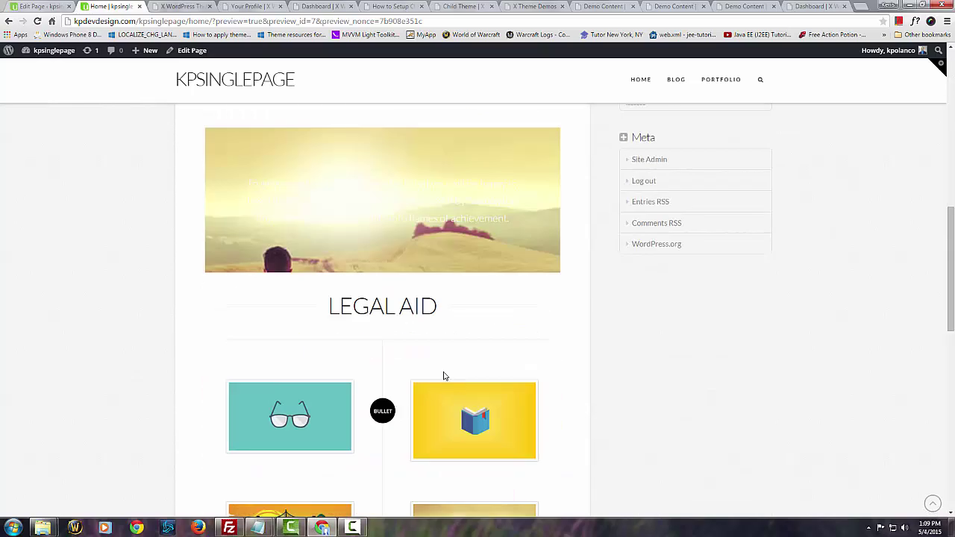
pyautogui.scroll(2, 462, 233)
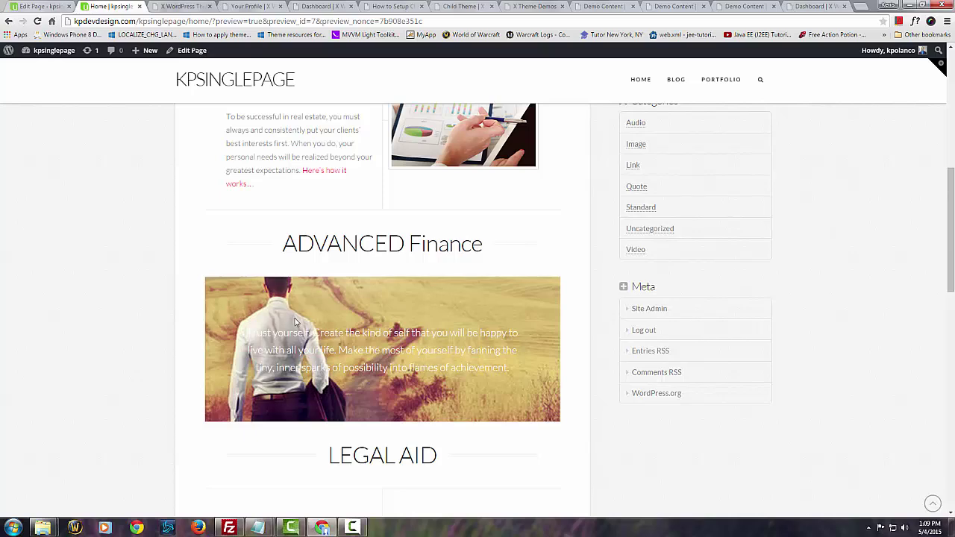
pyautogui.scroll(-1, 316, 322)
pyautogui.scroll(1, 361, 333)
pyautogui.scroll(-3, 361, 334)
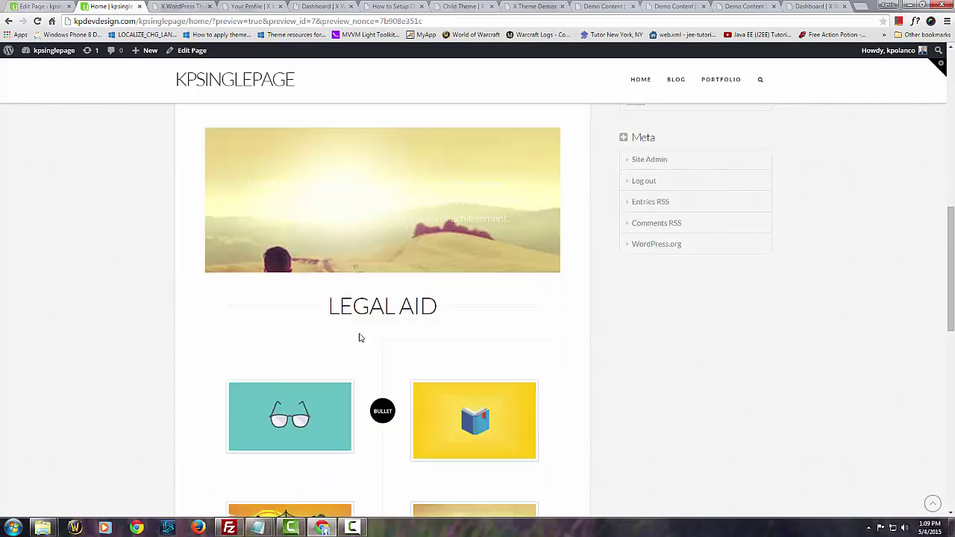
pyautogui.scroll(3, 358, 334)
pyautogui.scroll(-1, 358, 328)
pyautogui.scroll(-1, 358, 328)
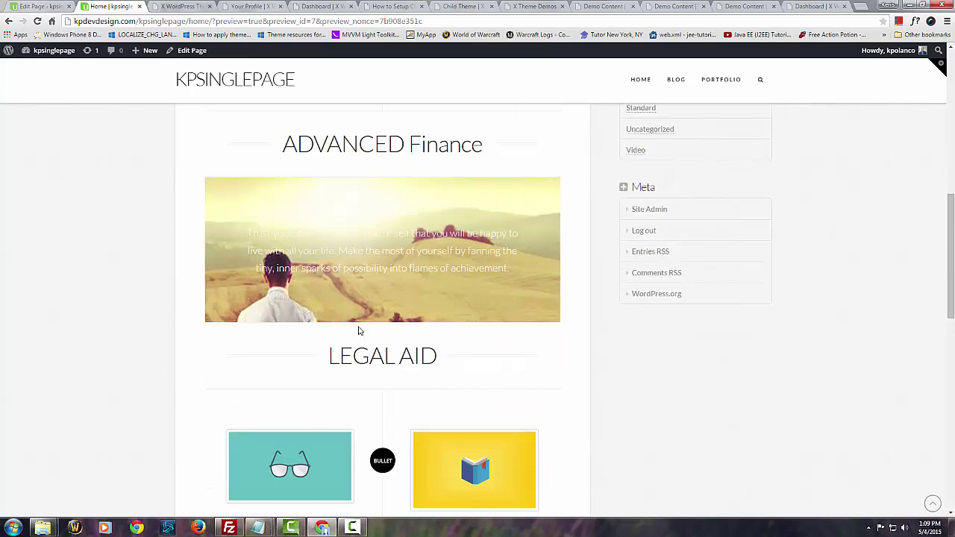
pyautogui.scroll(-5, 306, 267)
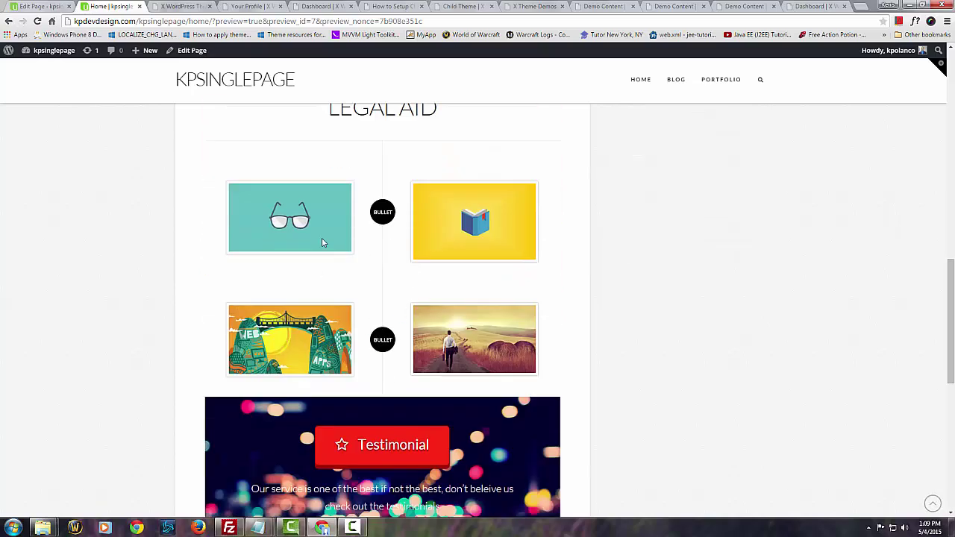
pyautogui.scroll(-8, 414, 335)
pyautogui.scroll(-2, 414, 343)
pyautogui.scroll(20, 411, 343)
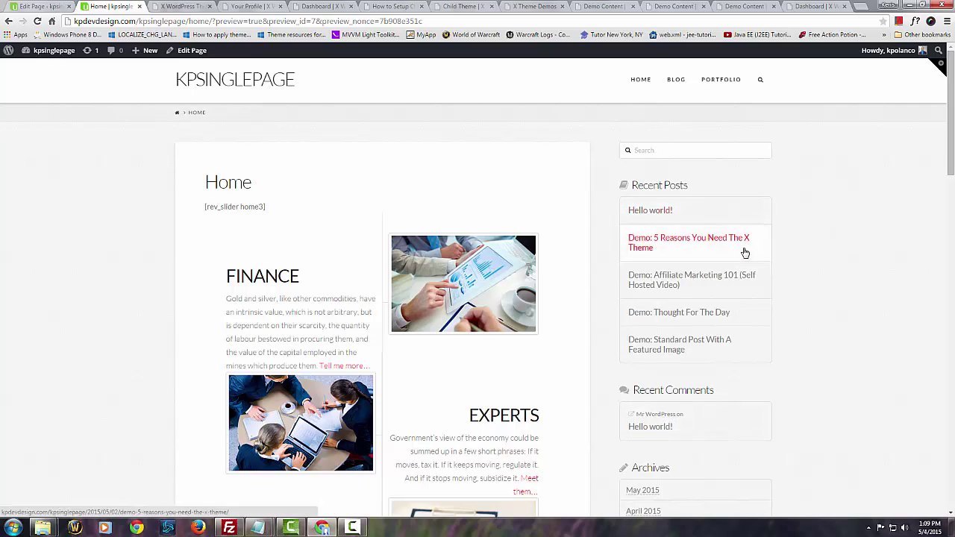
# - Set the Home page's template to Blank - No Container | Header, Footer and update the page
pyautogui.click(38, 6)
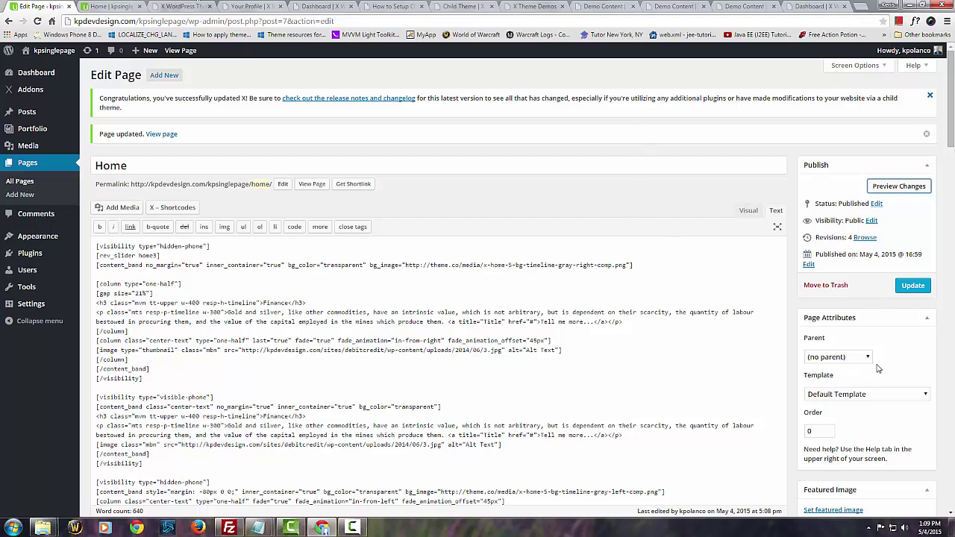
pyautogui.scroll(-2, 878, 368)
pyautogui.click(919, 311)
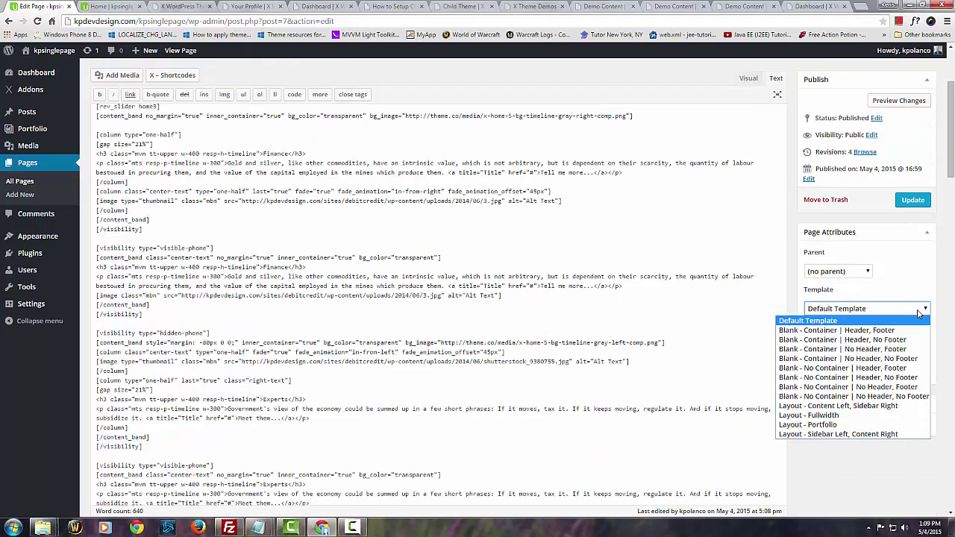
pyautogui.click(849, 369)
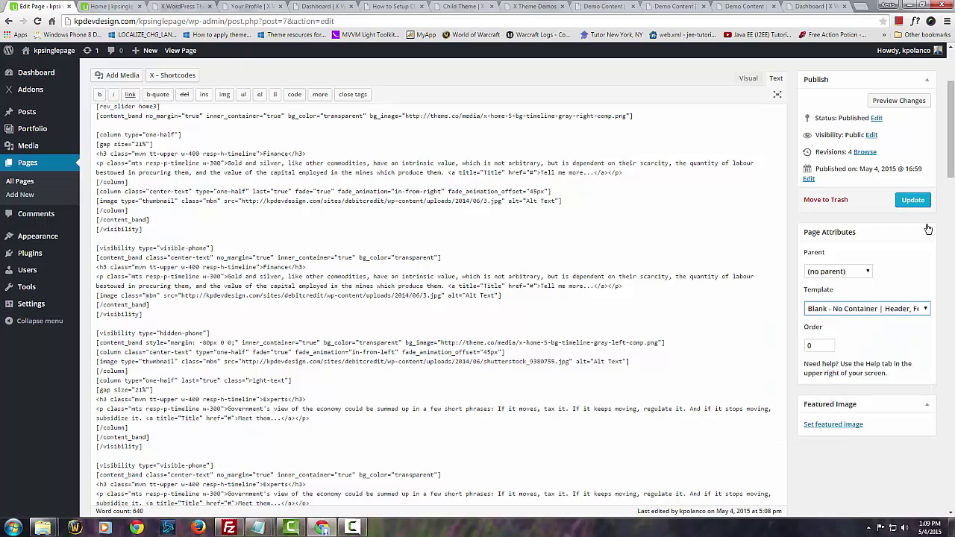
pyautogui.click(913, 200)
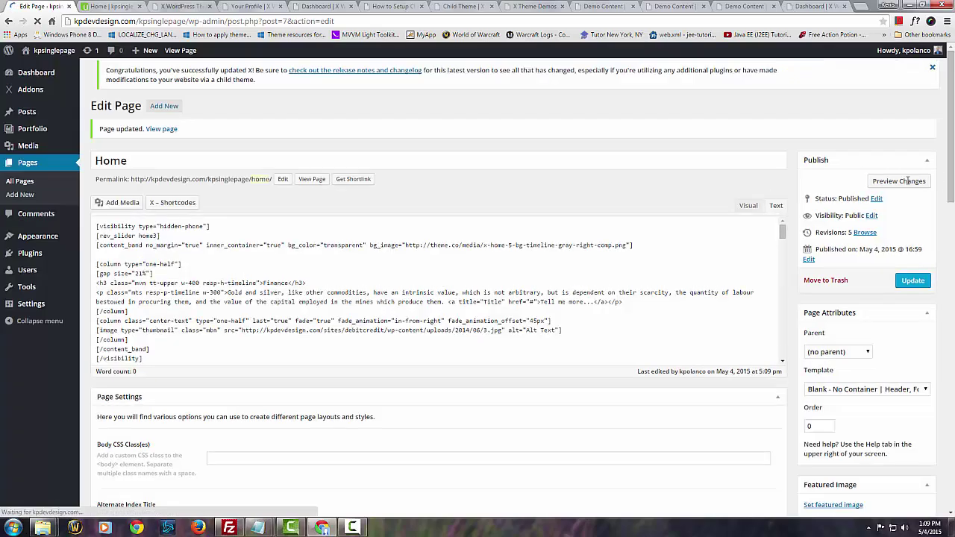
# - Preview the Home page with the new template and look over its sections from the slider shortcode to the footer
pyautogui.click(900, 188)
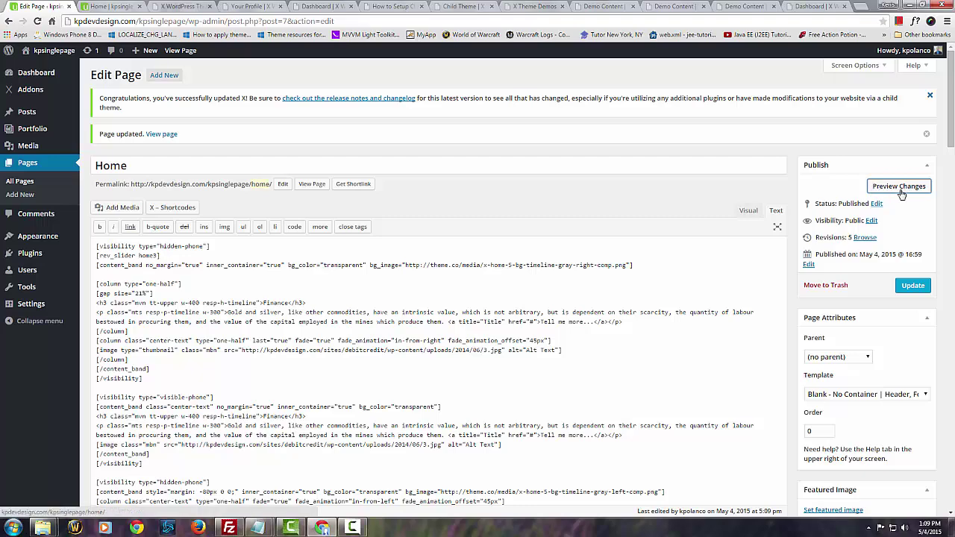
pyautogui.click(126, 6)
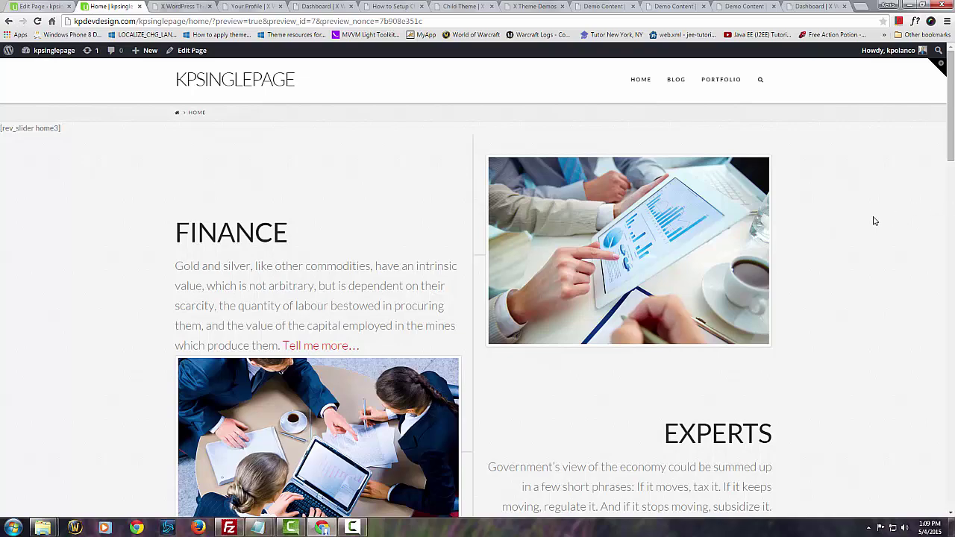
pyautogui.scroll(-10, 875, 220)
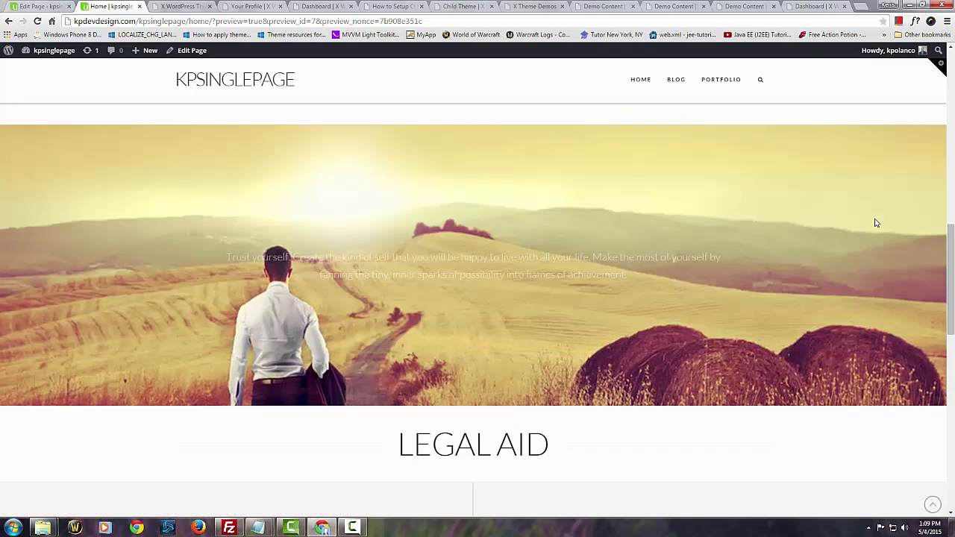
pyautogui.scroll(-8, 876, 223)
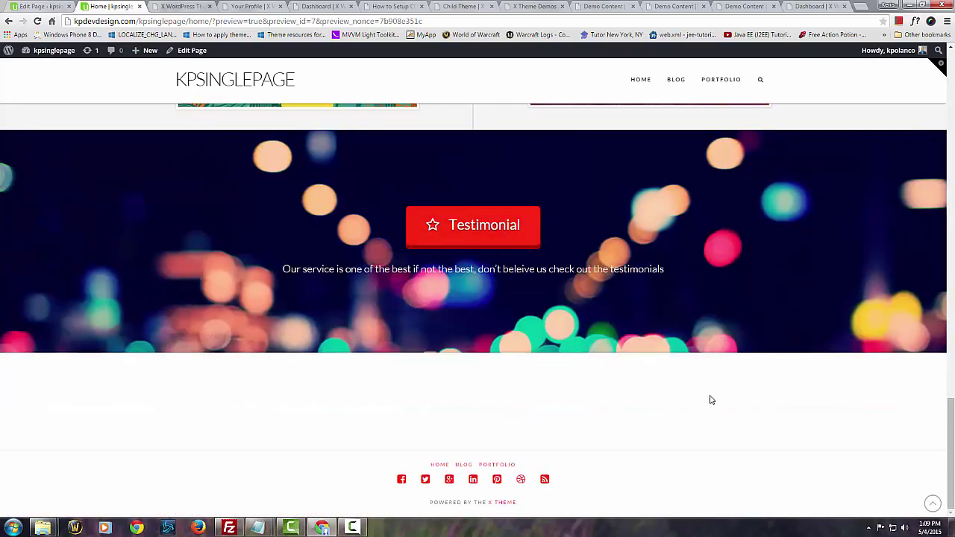
pyautogui.scroll(15, 711, 399)
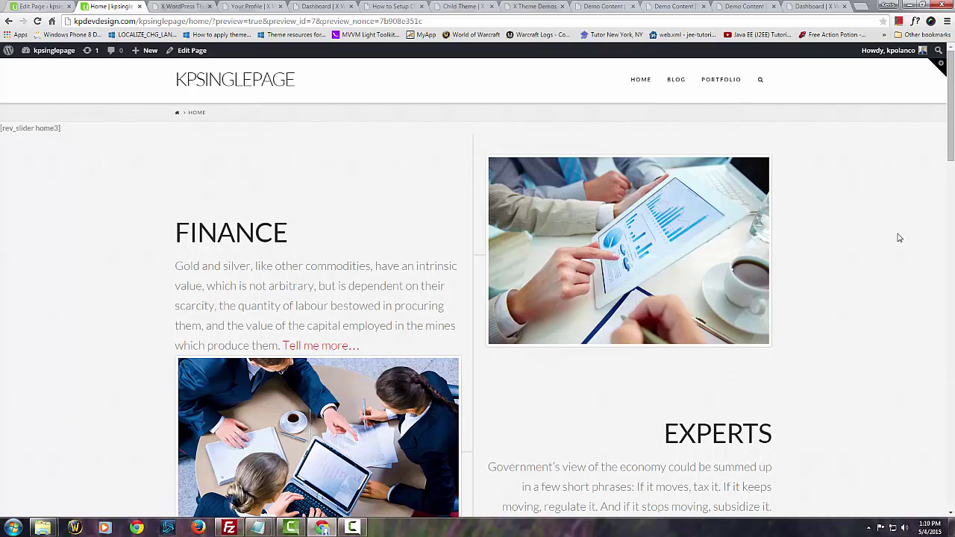
pyautogui.scroll(-15, 895, 236)
pyautogui.scroll(-3, 863, 214)
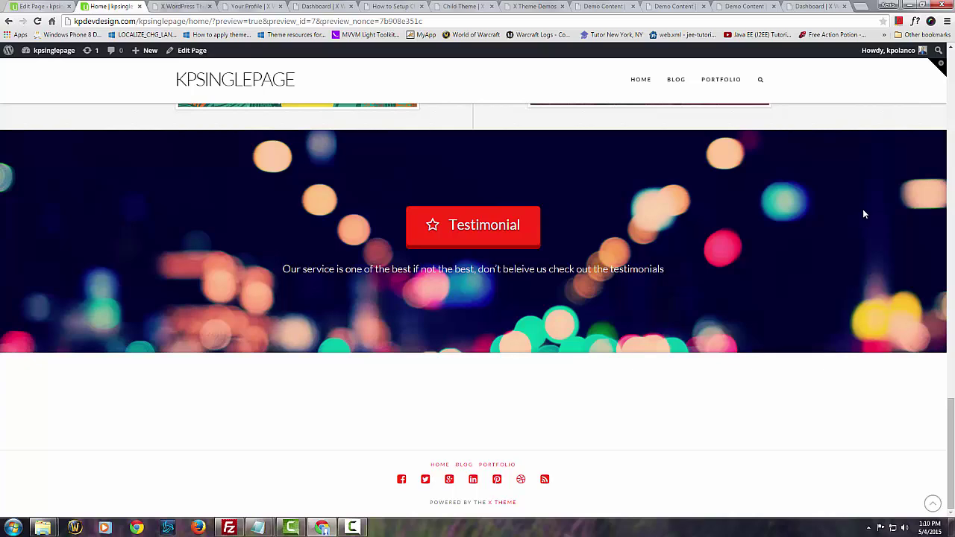
pyautogui.scroll(20, 863, 214)
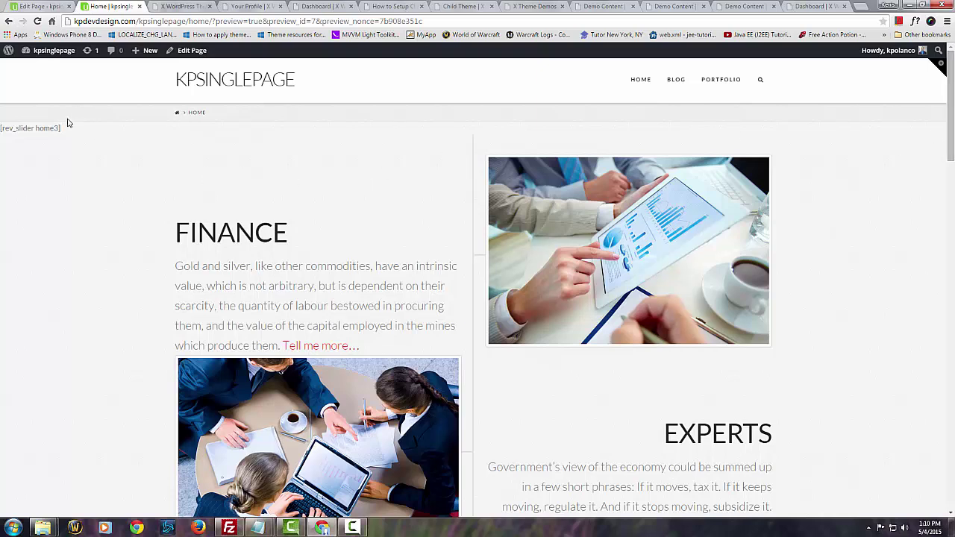
# - Return to the site's admin area and check the list of installed plugins
pyautogui.click(50, 9)
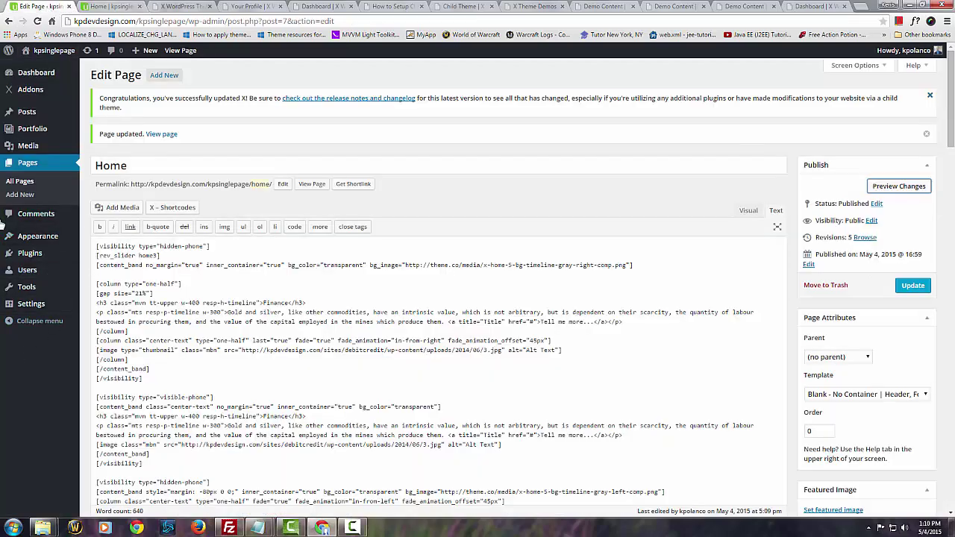
pyautogui.moveTo(39, 236)
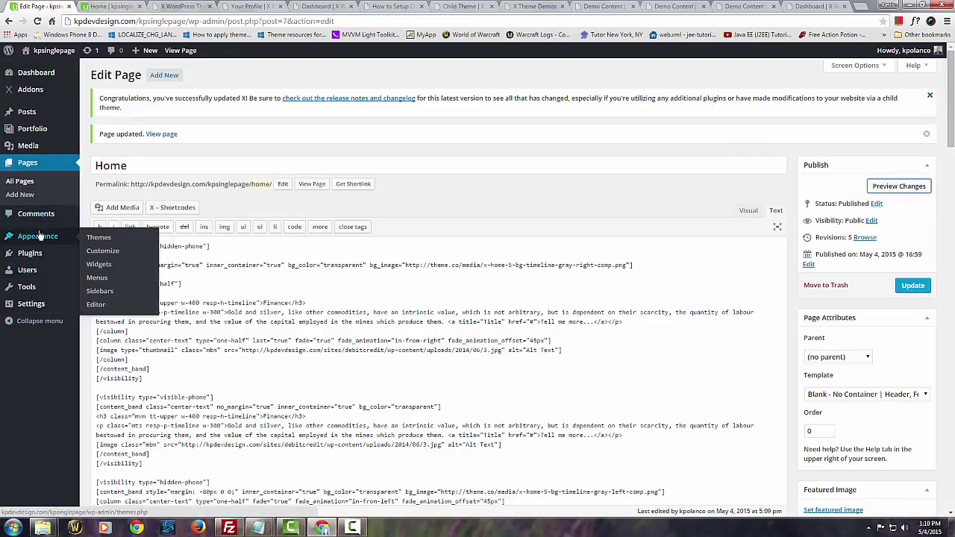
pyautogui.moveTo(75, 272)
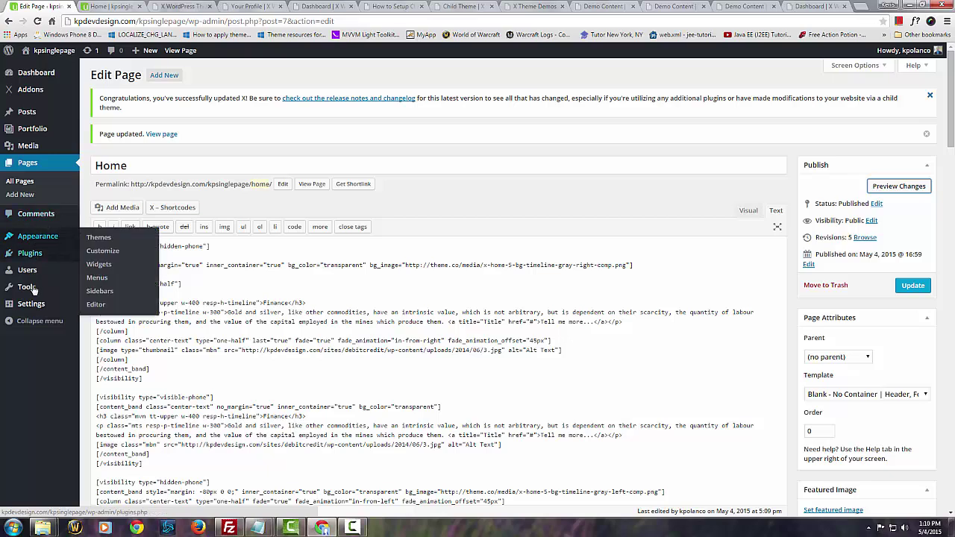
pyautogui.moveTo(28, 293)
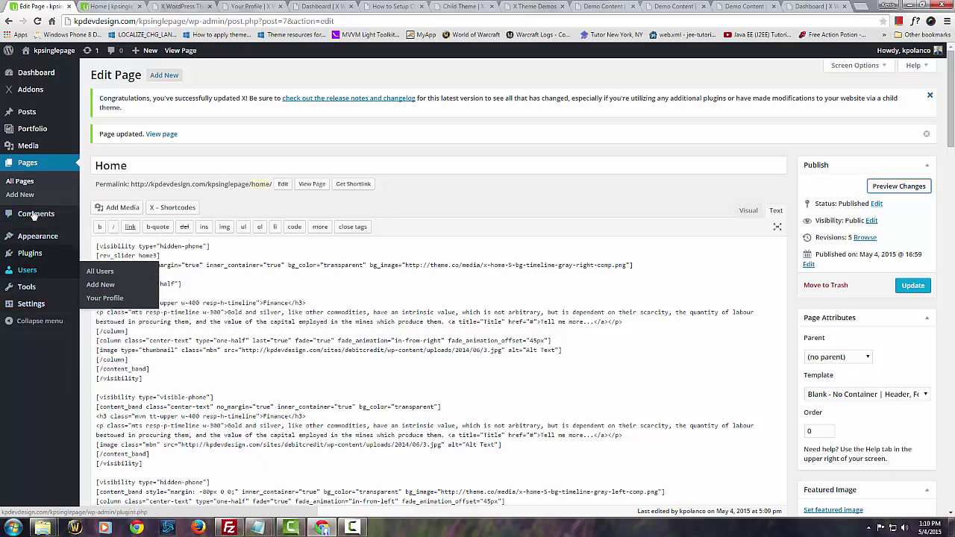
pyautogui.click(34, 256)
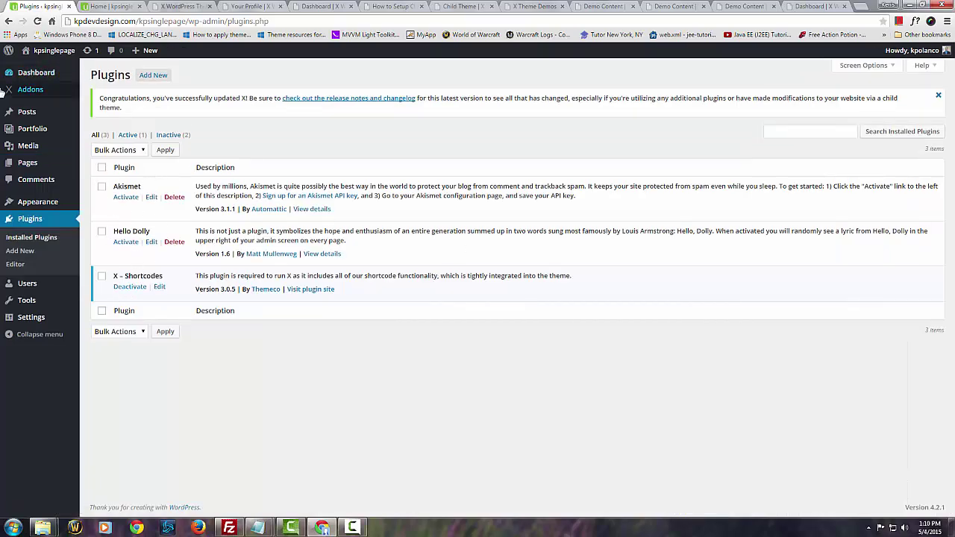
# - Find Slider Revolution among the X theme's extensions by searching the page for "revo", and install the plugin
pyautogui.moveTo(32, 90)
pyautogui.click(103, 151)
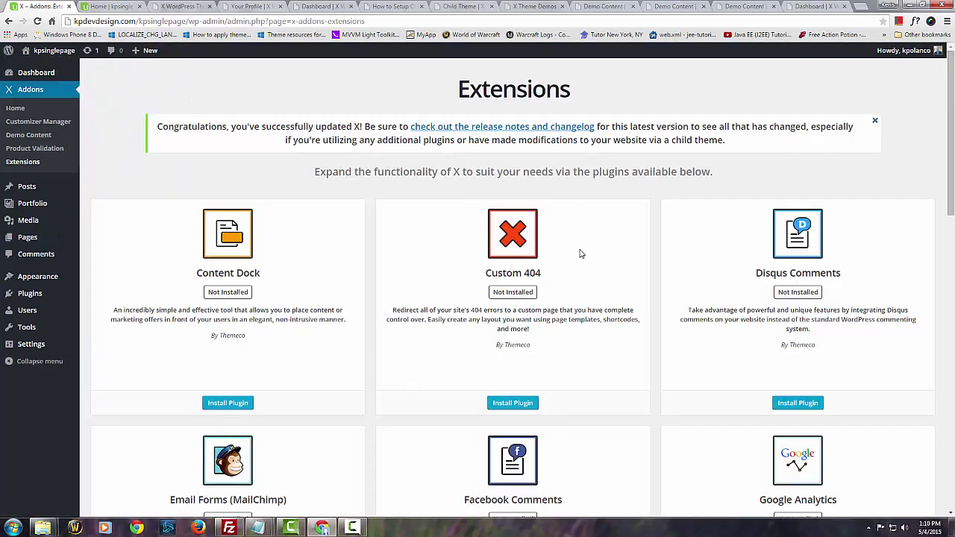
pyautogui.scroll(-5, 581, 254)
pyautogui.scroll(5, 580, 251)
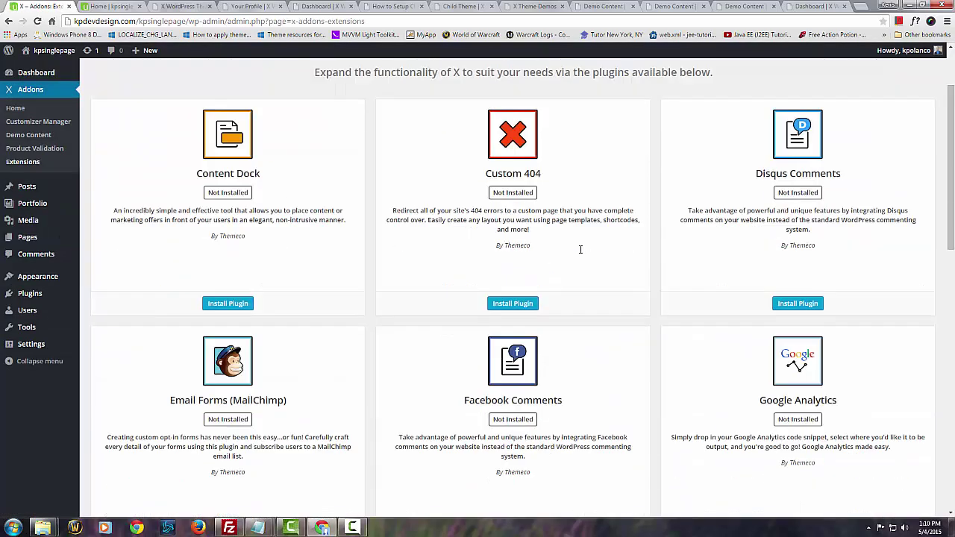
pyautogui.hotkey('ctrl', 'f')
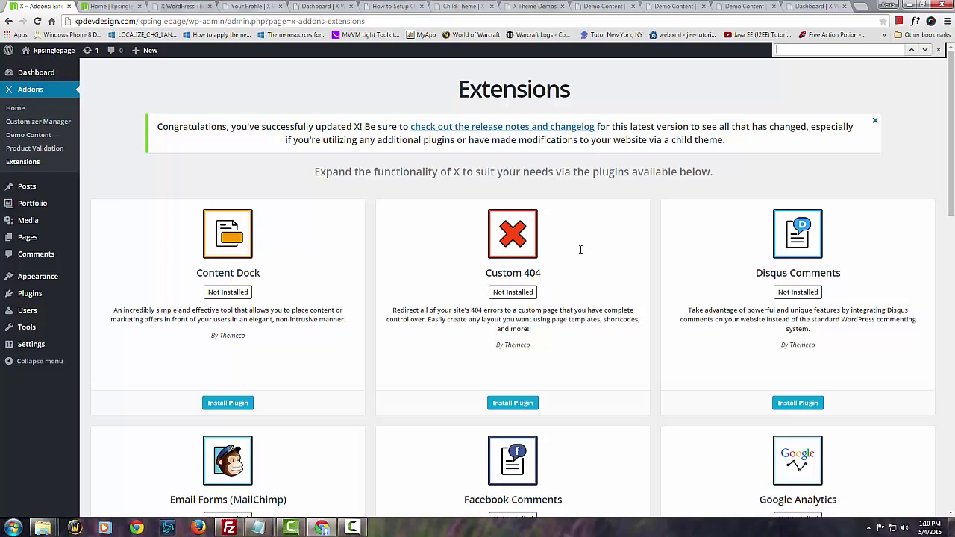
pyautogui.write('revo')
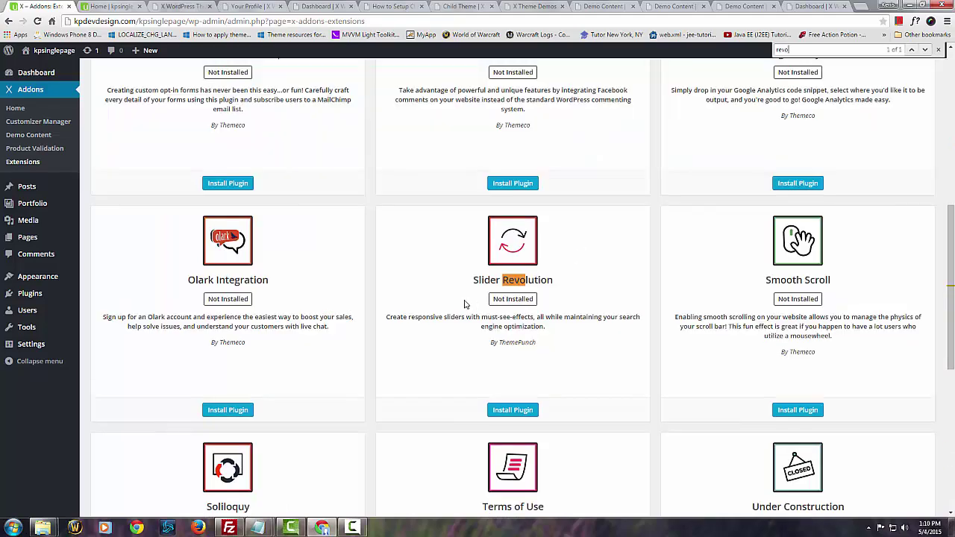
pyautogui.click(505, 409)
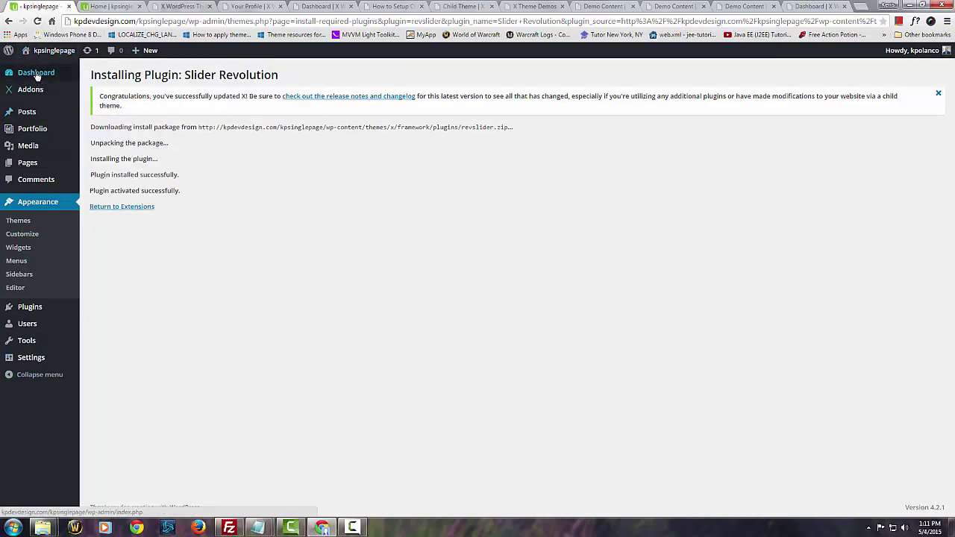
# - Open the Revolution Slider page in the site's admin area and look over its slider import options and information sections
pyautogui.click(36, 74)
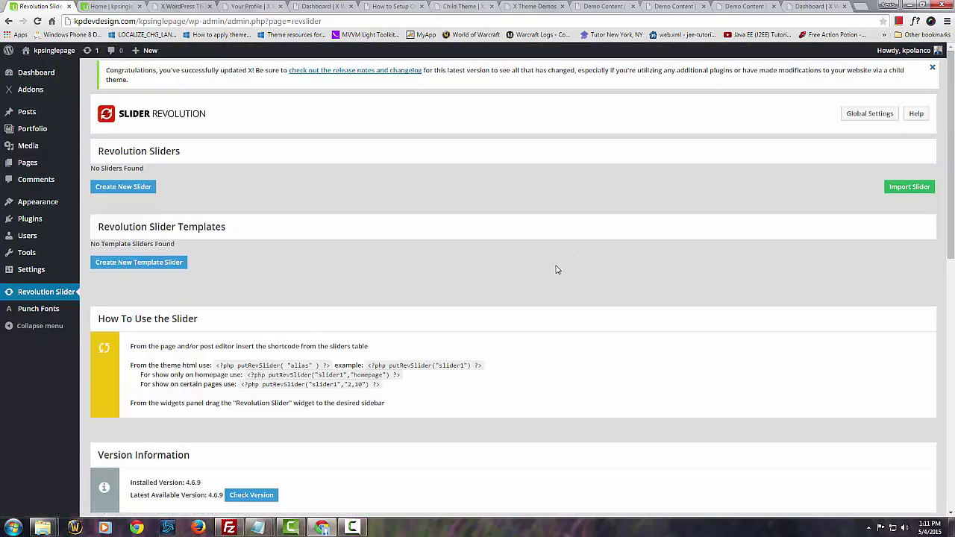
pyautogui.click(911, 192)
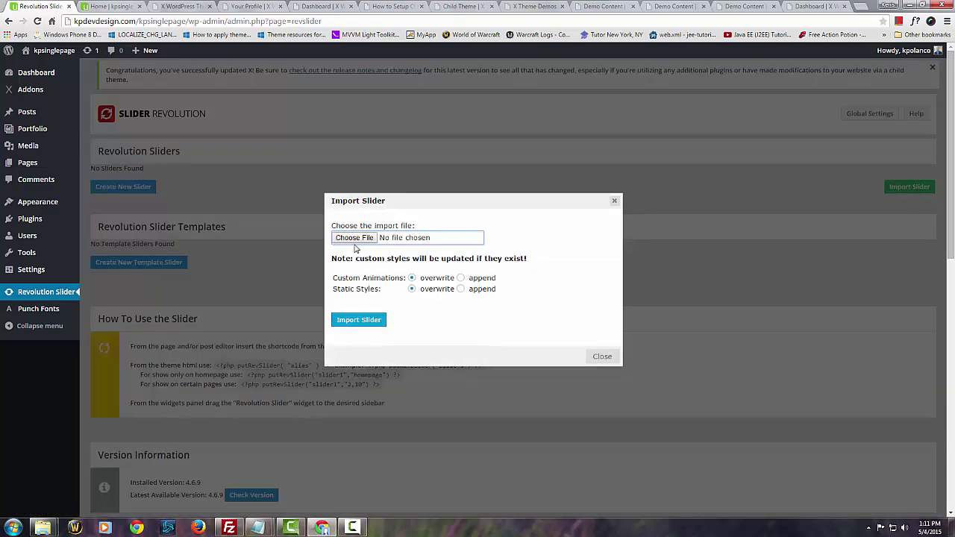
pyautogui.click(614, 200)
pyautogui.scroll(-4, 501, 235)
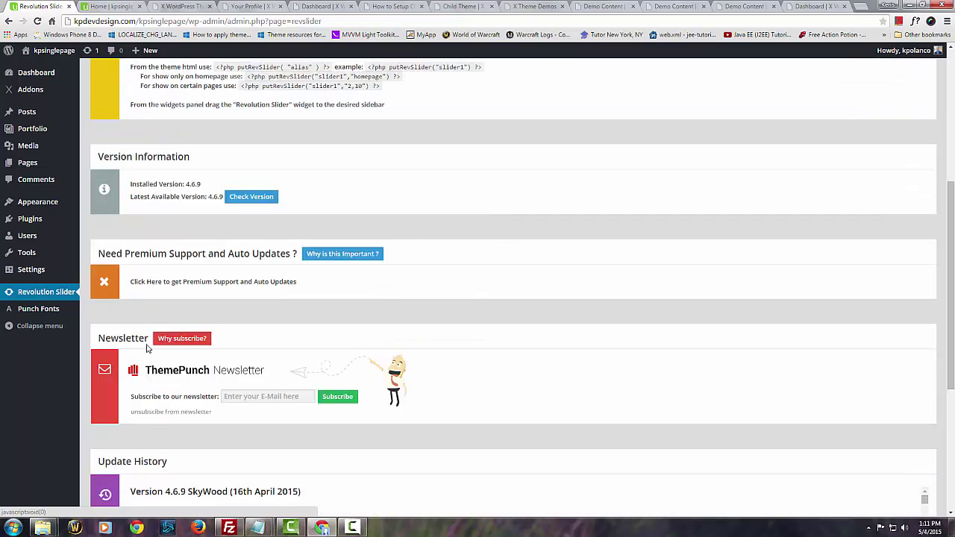
pyautogui.scroll(-5, 386, 299)
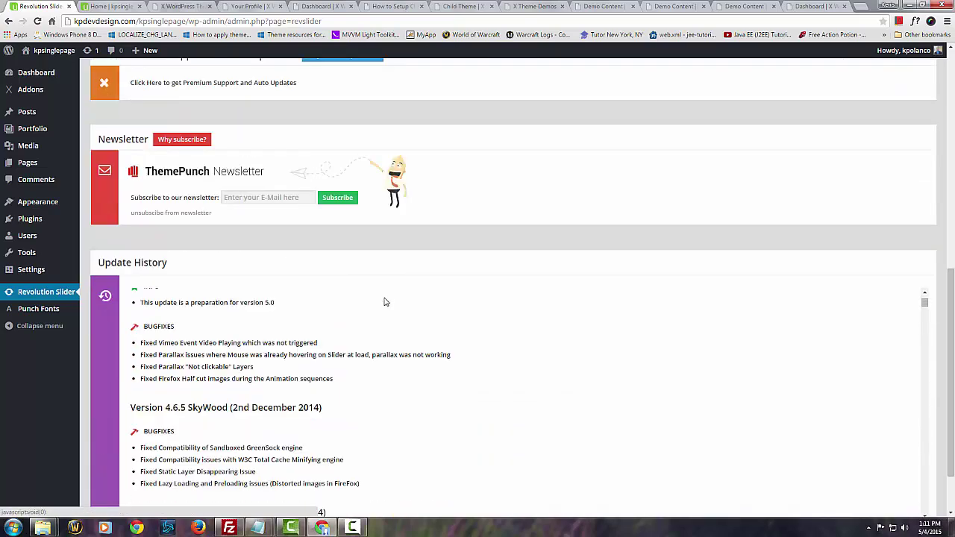
pyautogui.scroll(10, 385, 302)
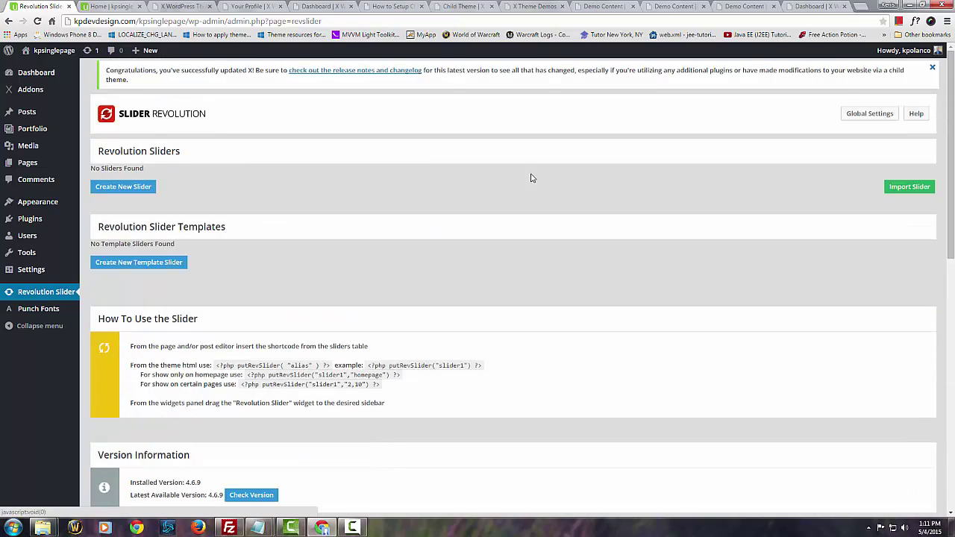
# - Search the Revolution Slider page for "demo" and look through the matches and the remaining sections
pyautogui.hotkey('ctrl', 'f')
pyautogui.write('demo')
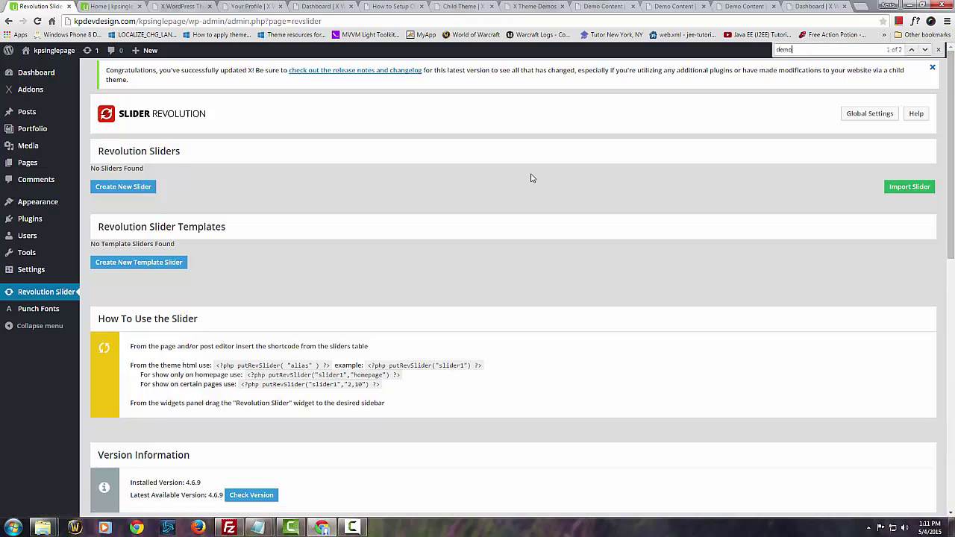
pyautogui.click(924, 49)
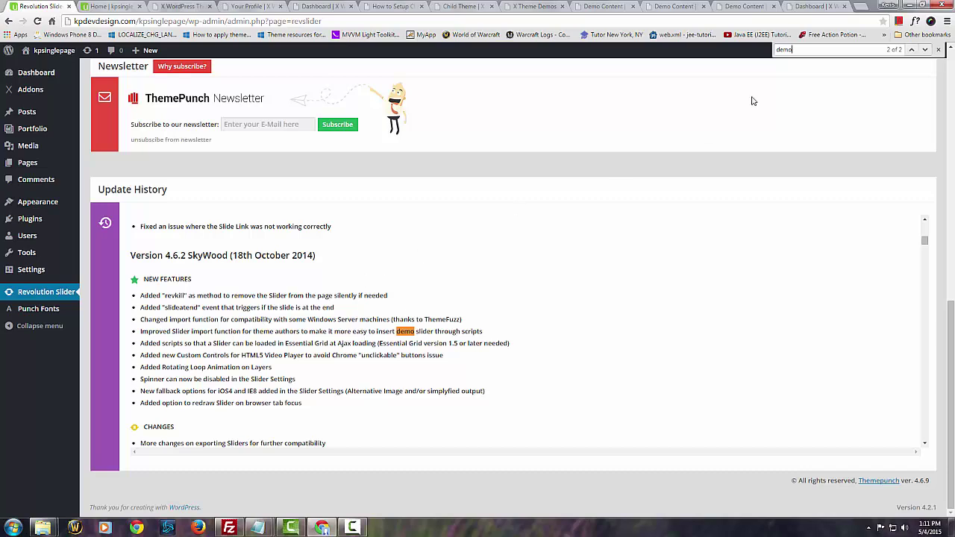
pyautogui.click(925, 49)
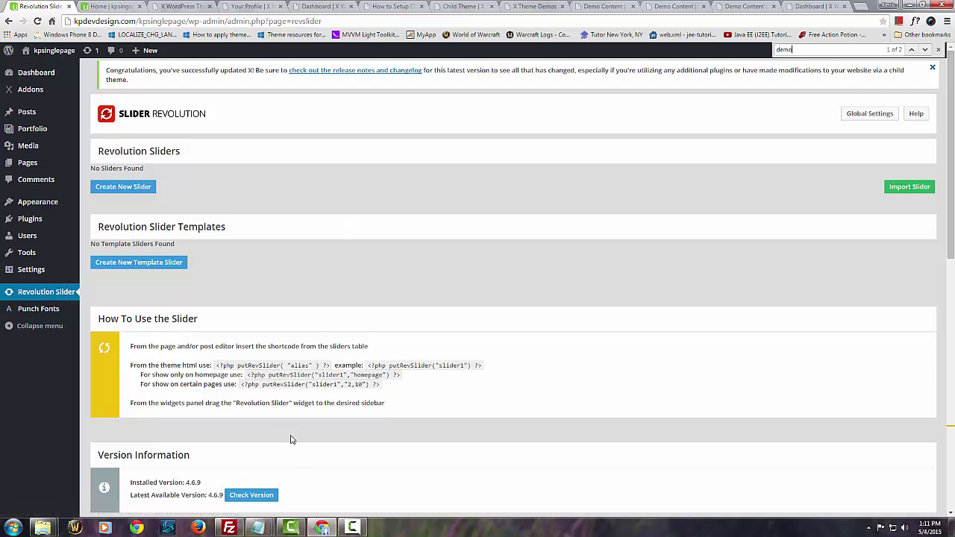
pyautogui.scroll(-2, 308, 421)
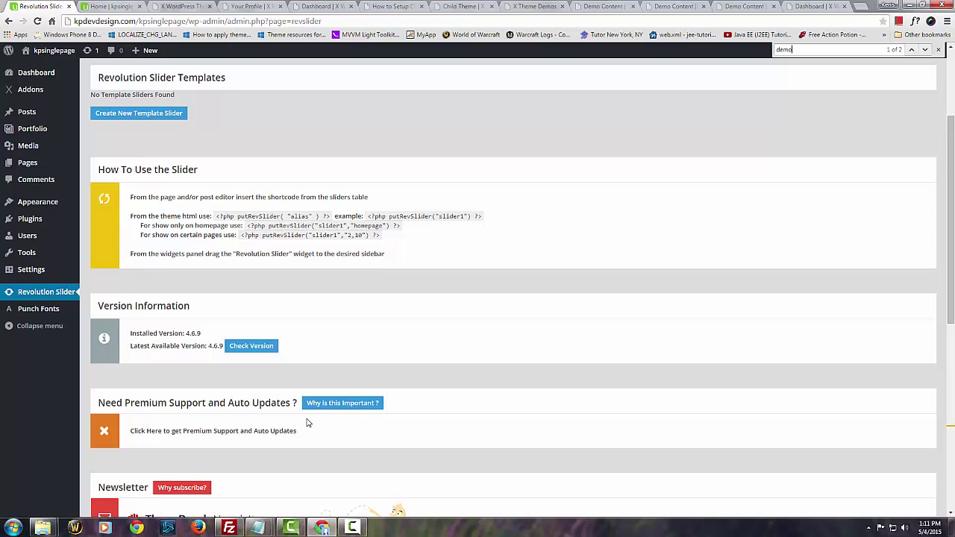
pyautogui.scroll(-1, 308, 423)
pyautogui.scroll(-1, 459, 381)
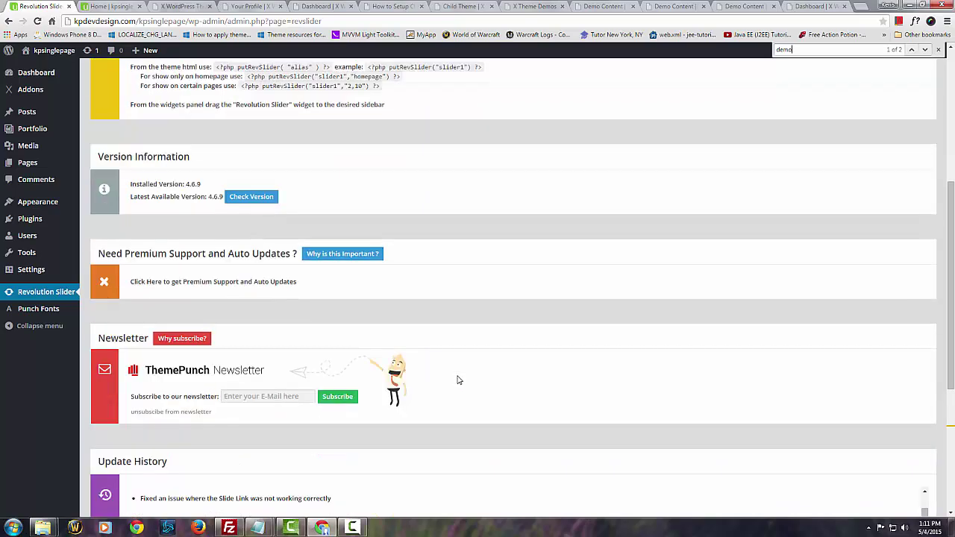
pyautogui.scroll(-2, 458, 380)
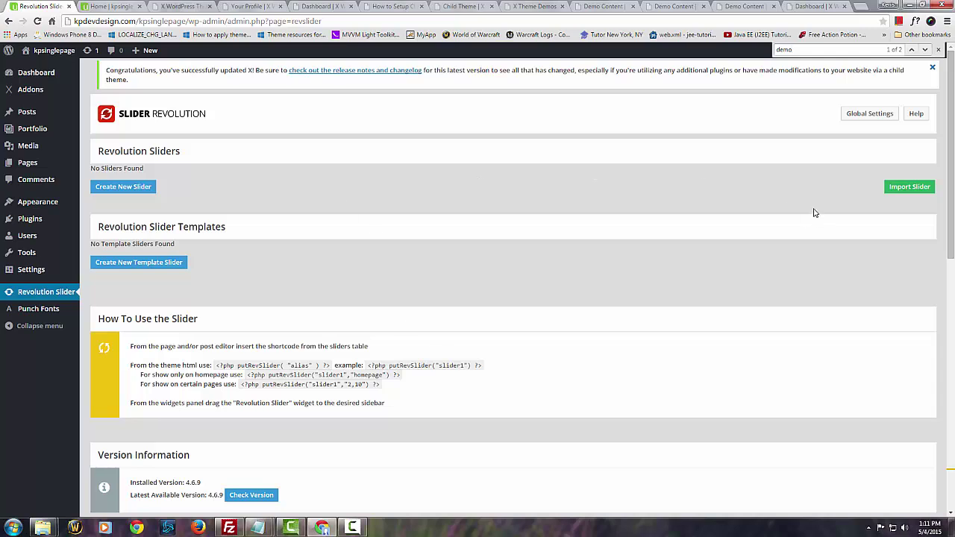
# - Search the web for "revolution slider templates" and open ThemePunch's Example Downloads page for Slider Revolution
pyautogui.click(811, 9)
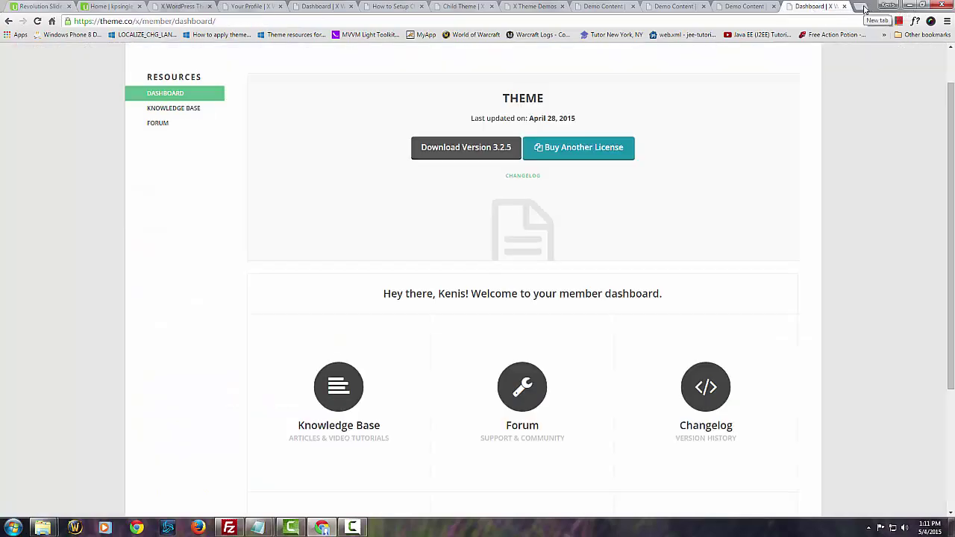
pyautogui.click(734, 8)
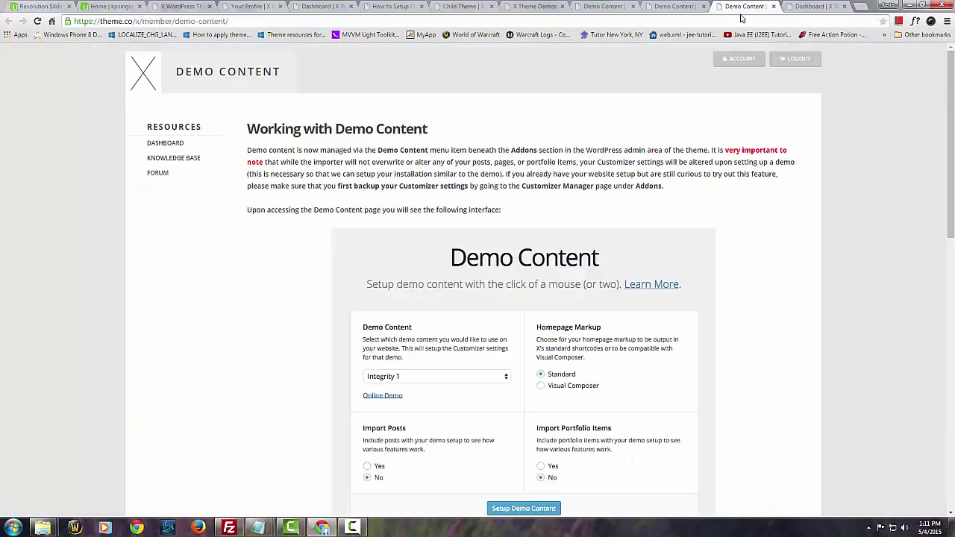
pyautogui.click(784, 11)
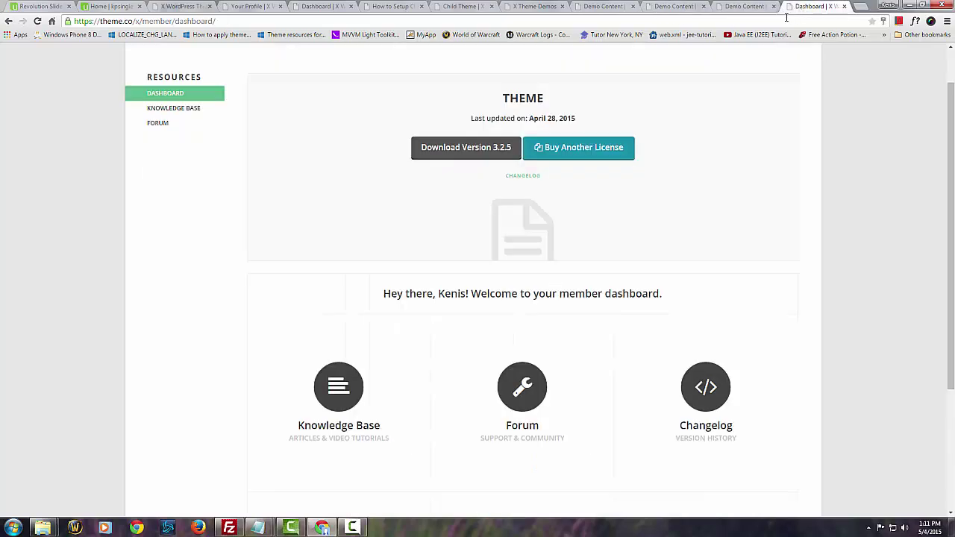
pyautogui.click(757, 20)
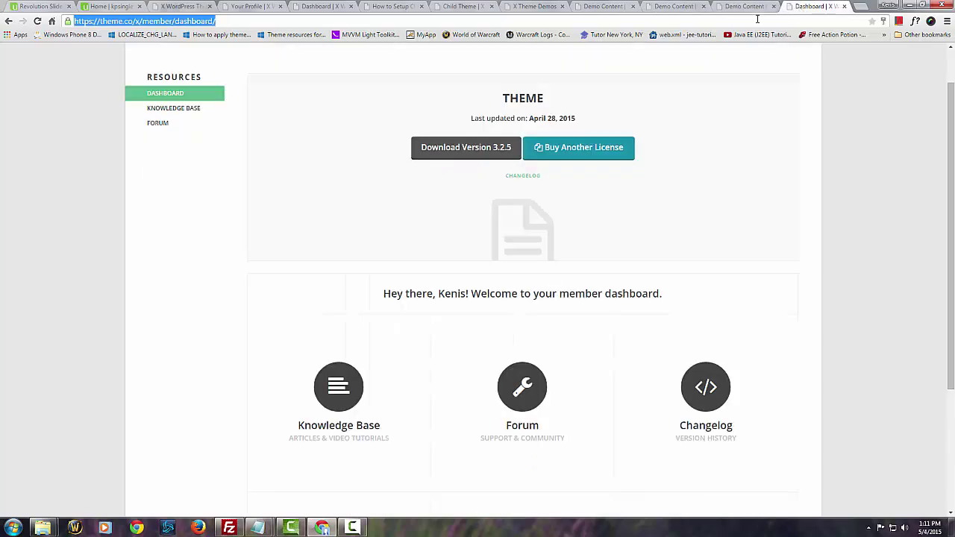
pyautogui.write('revol')
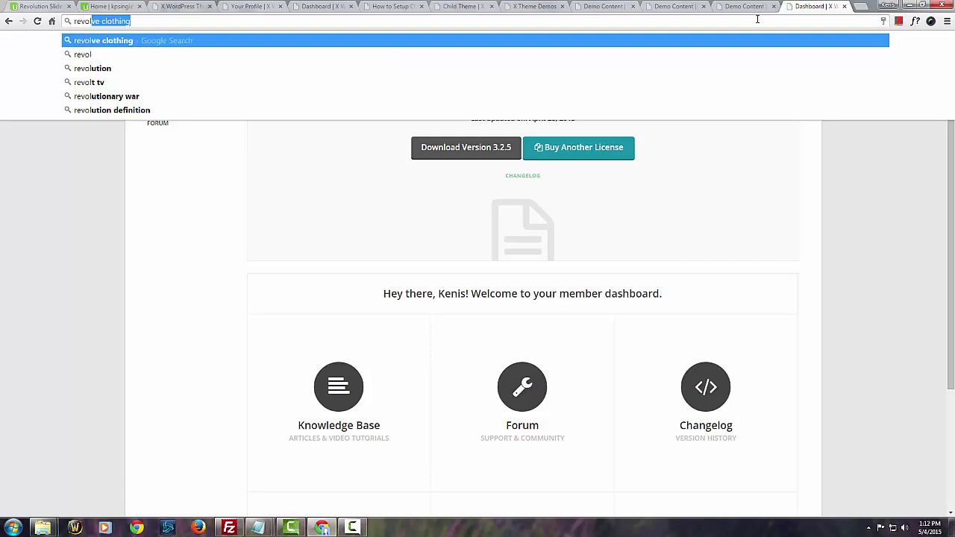
pyautogui.write('otion')
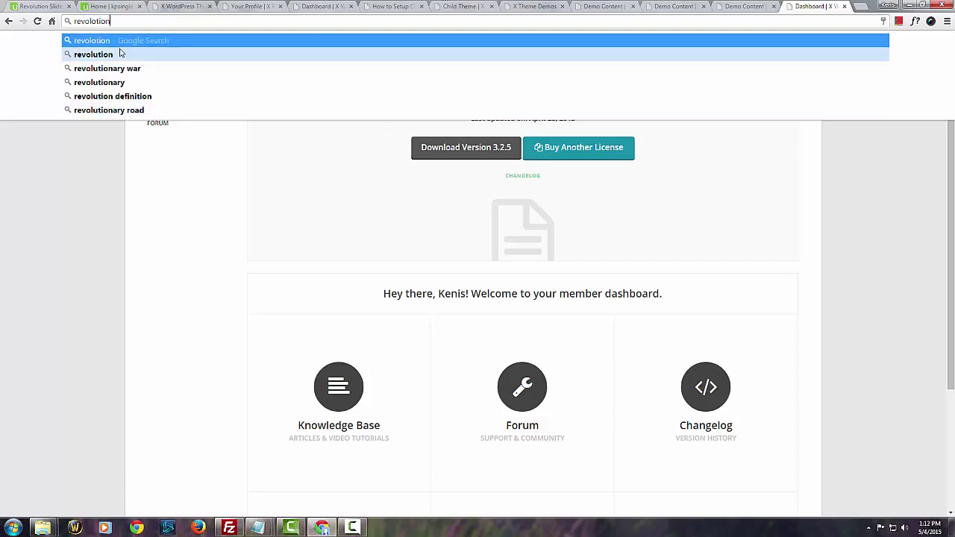
pyautogui.write(' slider')
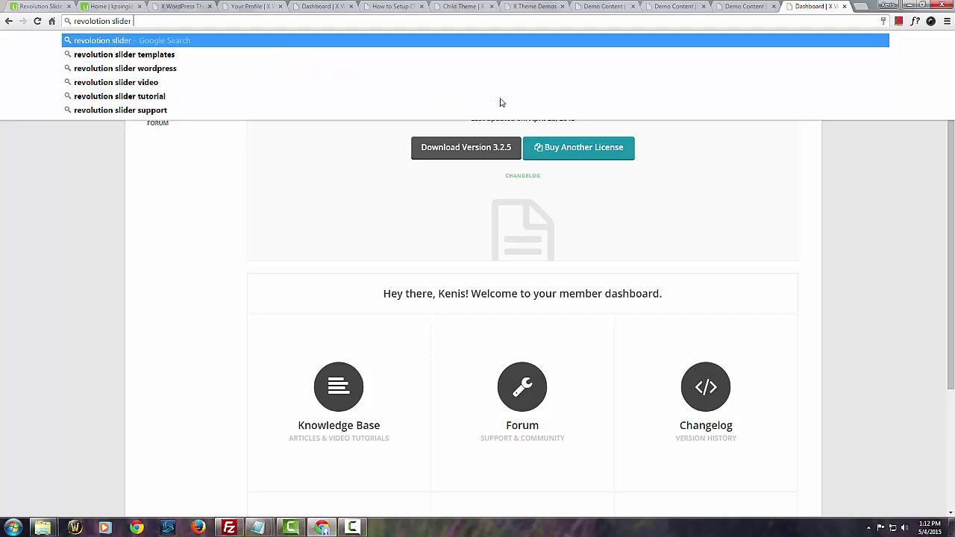
pyautogui.press('Down')
pyautogui.press('Return')
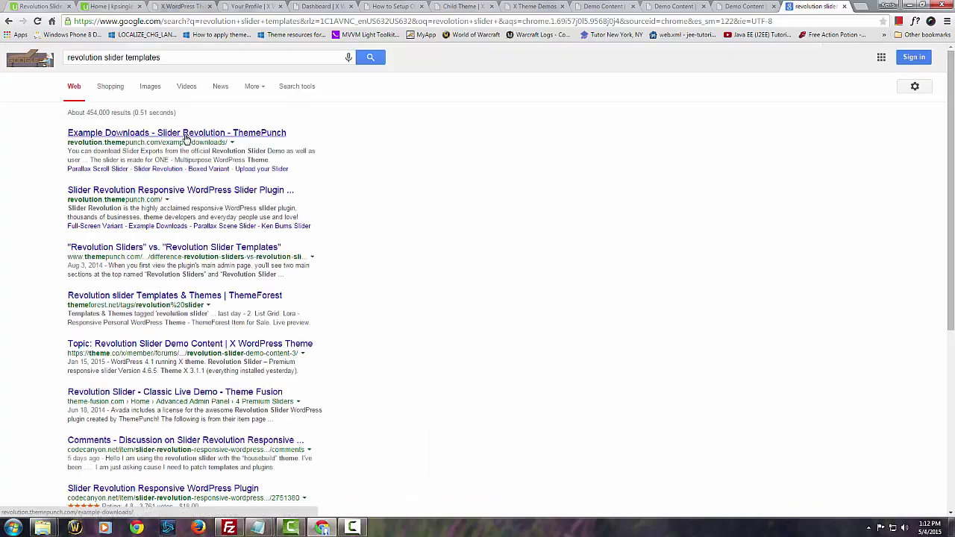
pyautogui.click(187, 140)
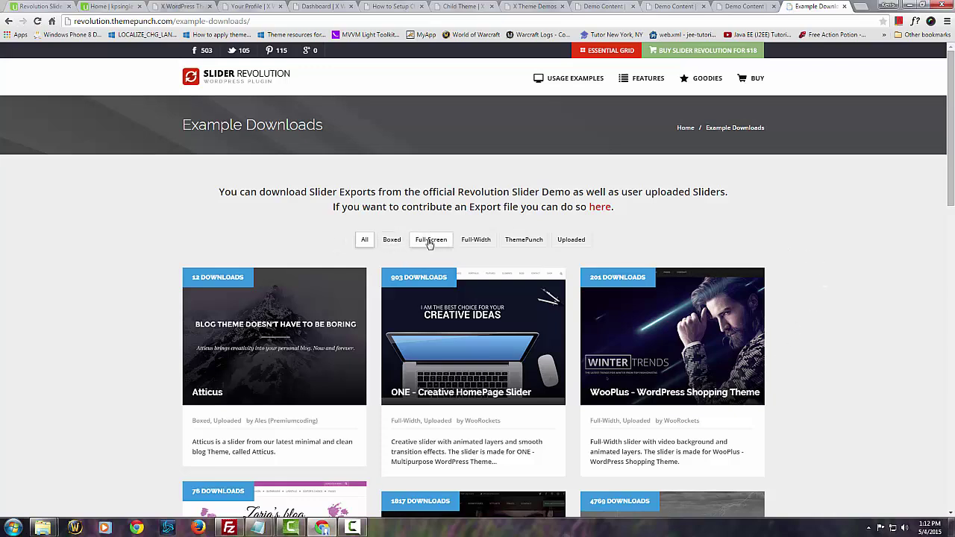
# - Filter the example sliders by Full-Width and download the WooPlus - WordPress Shopping Theme slider
pyautogui.click(484, 242)
pyautogui.scroll(-2, 719, 272)
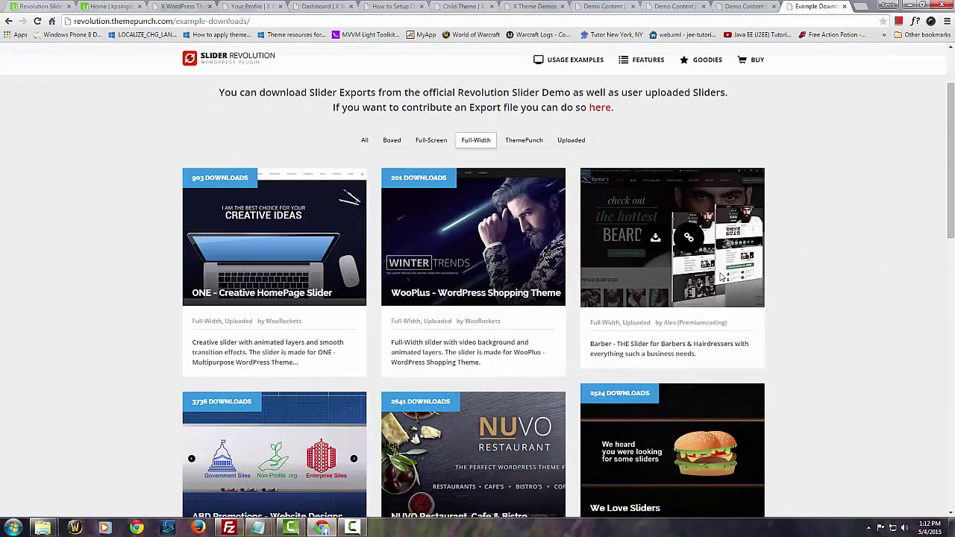
pyautogui.scroll(-1, 727, 276)
pyautogui.scroll(1, 796, 286)
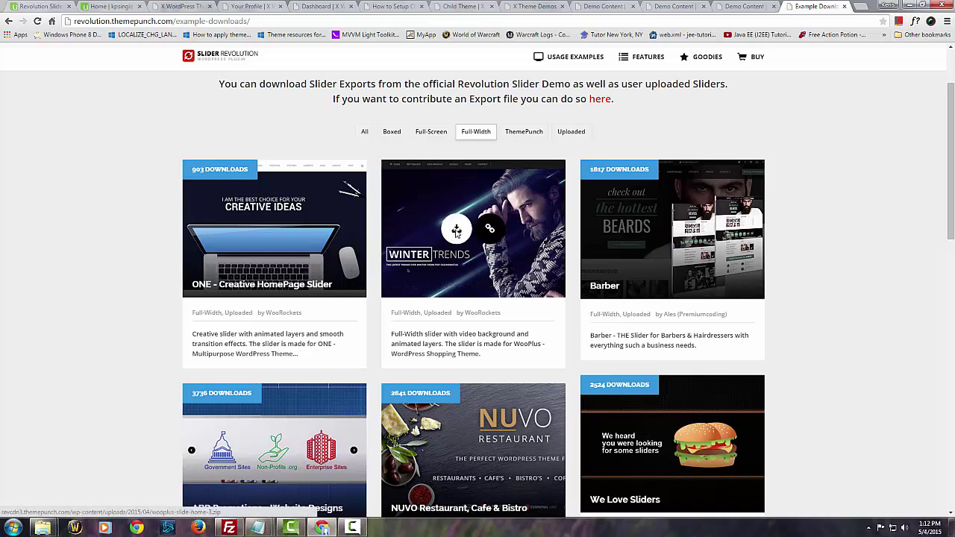
pyautogui.click(456, 233)
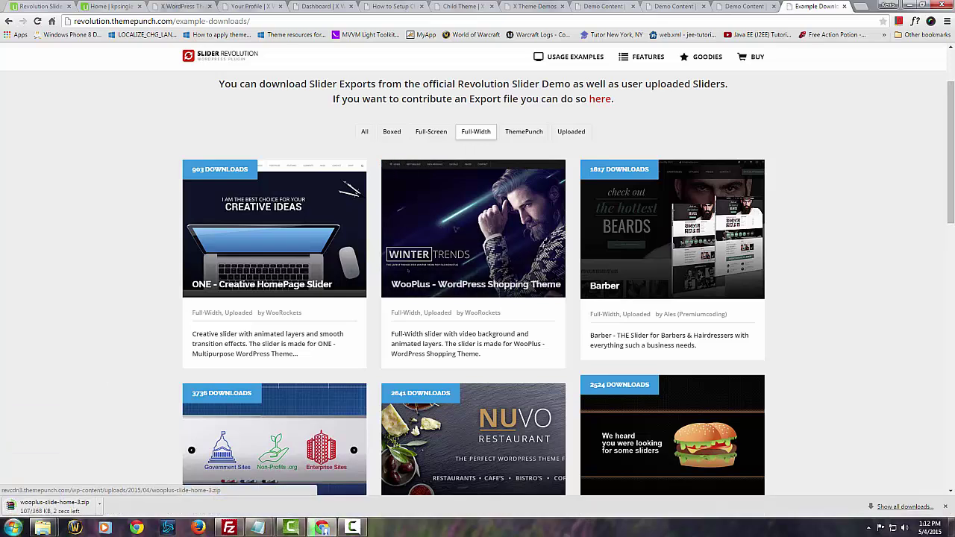
# - Show the downloaded wooplus-slide-home-3 archive in its folder and copy it
pyautogui.click(99, 506)
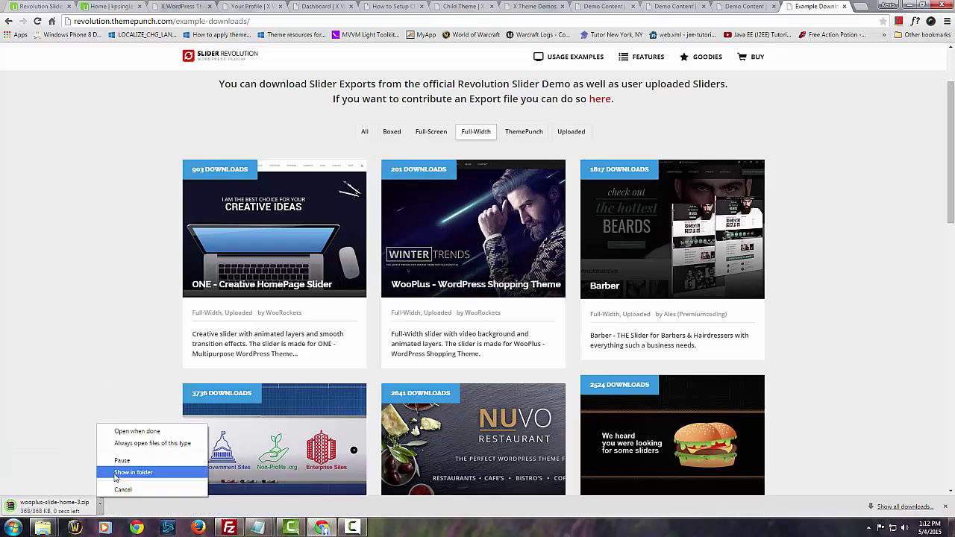
pyautogui.click(127, 472)
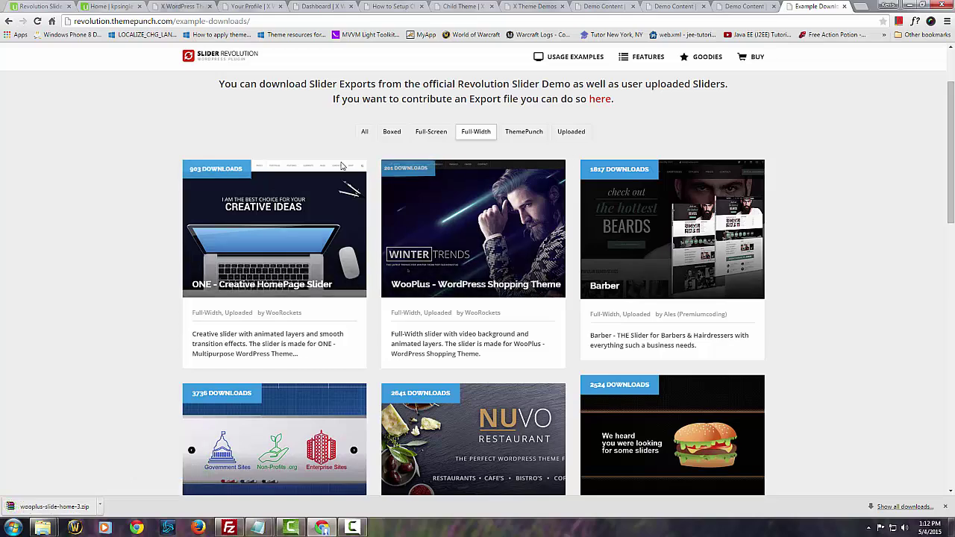
pyautogui.click(99, 507)
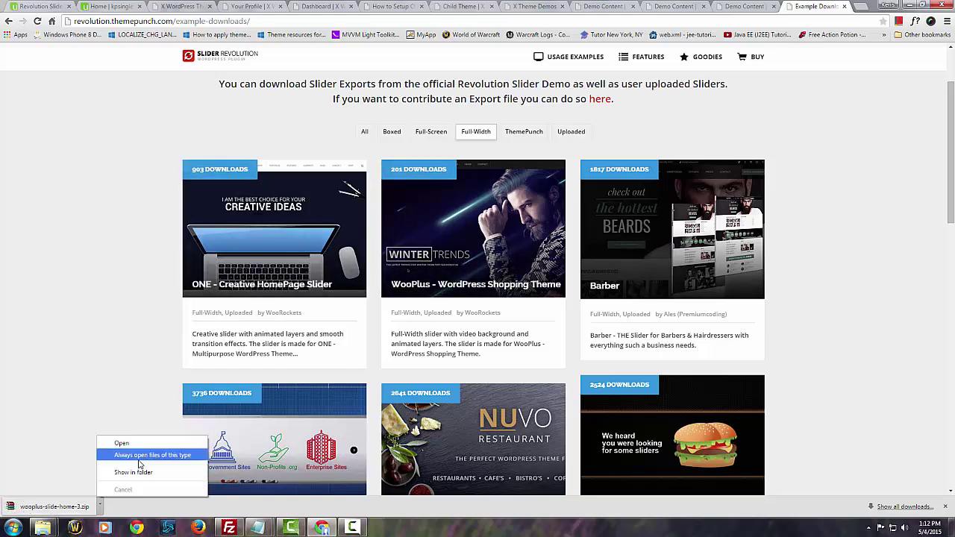
pyautogui.click(124, 475)
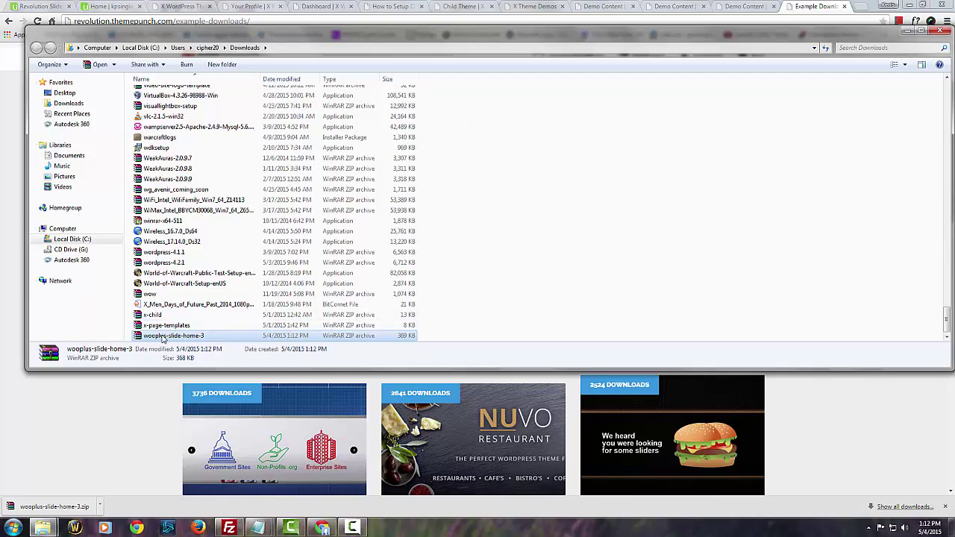
pyautogui.rightClick(163, 337)
pyautogui.click(246, 276)
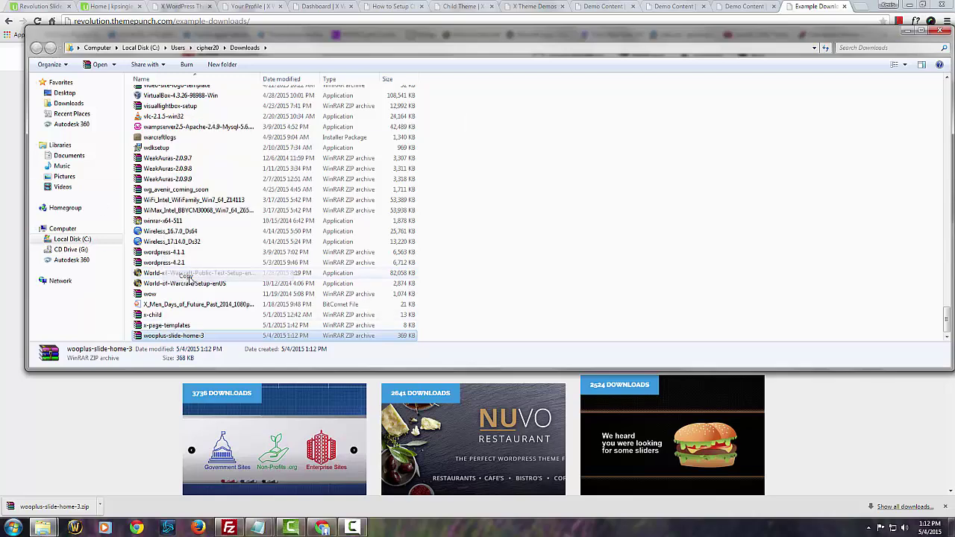
pyautogui.click(907, 31)
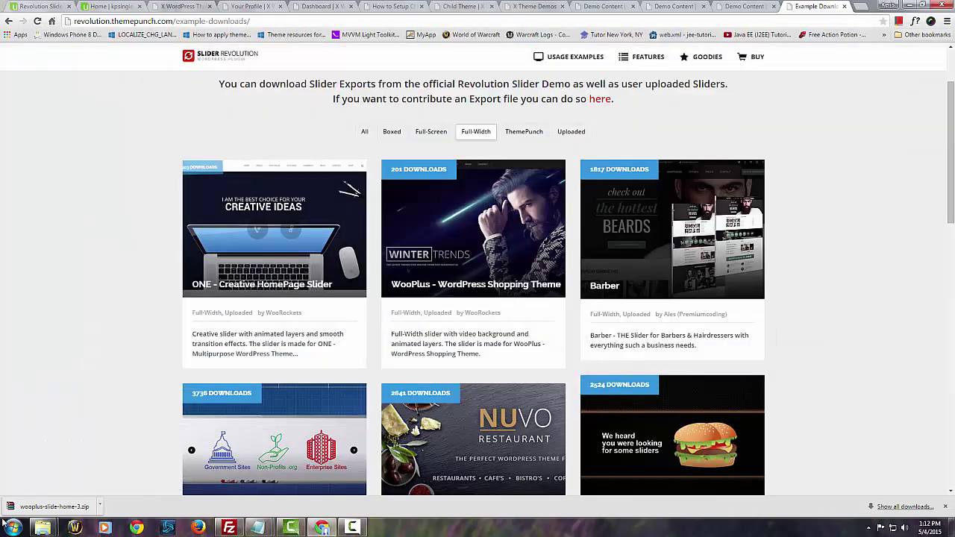
# - Paste the copied slider archive into the x_package folder under program_exe and select that folder's full path
pyautogui.moveTo(47, 527)
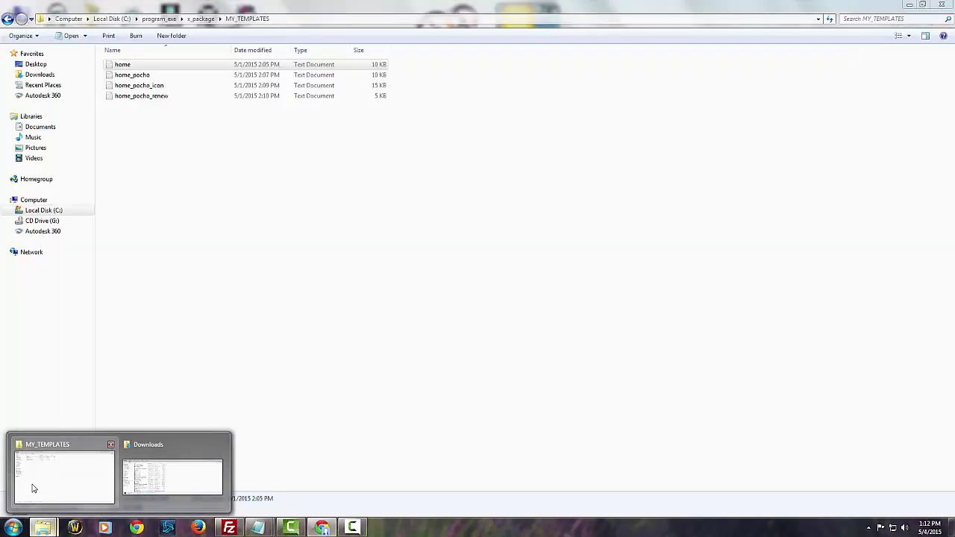
pyautogui.click(34, 485)
pyautogui.click(159, 19)
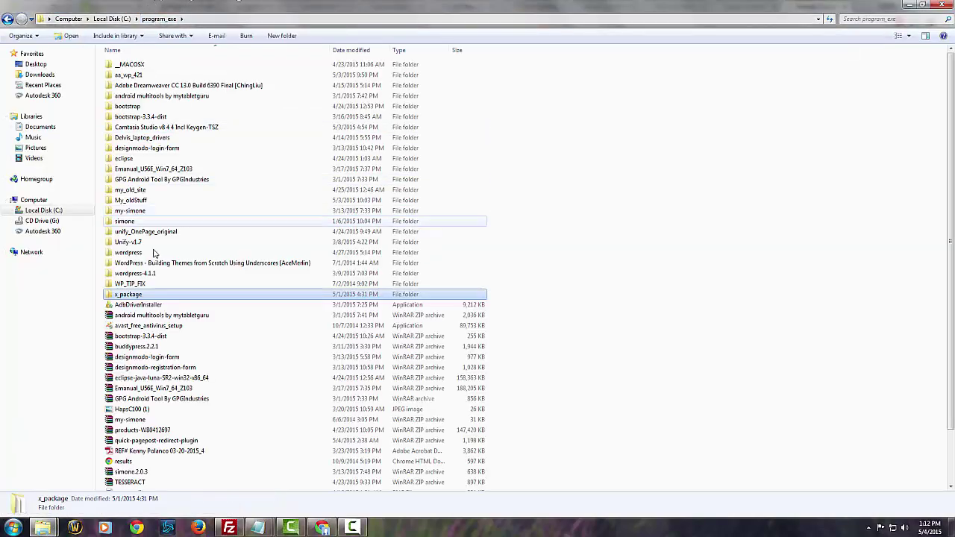
pyautogui.doubleClick(127, 296)
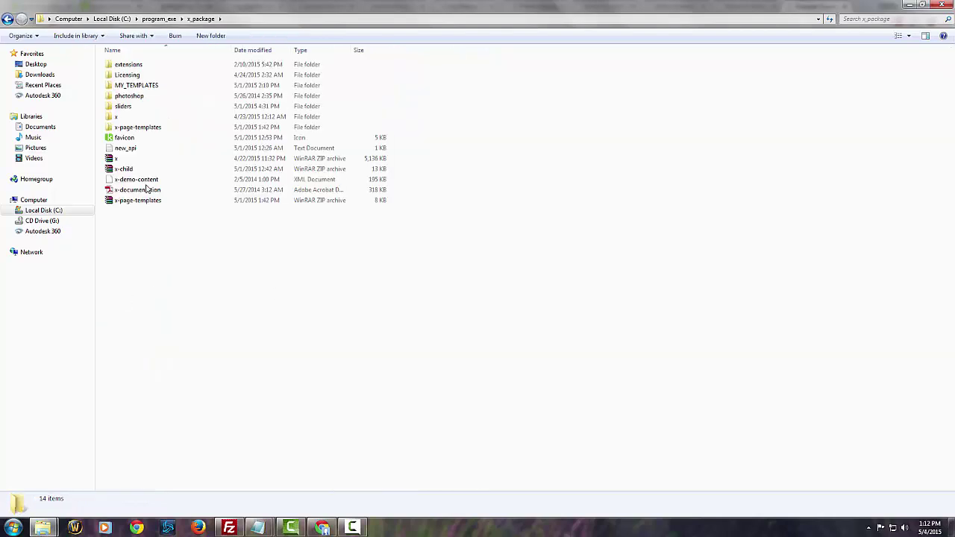
pyautogui.rightClick(129, 229)
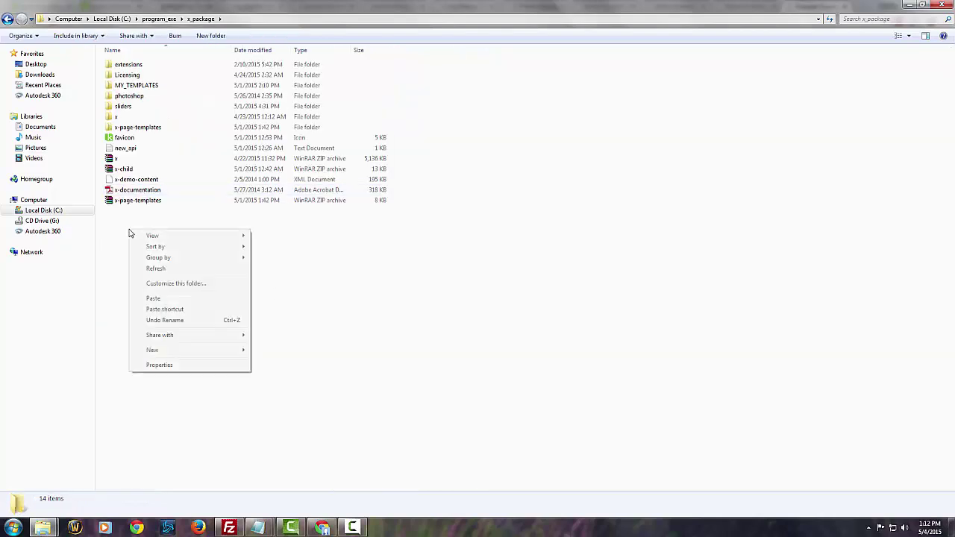
pyautogui.click(168, 298)
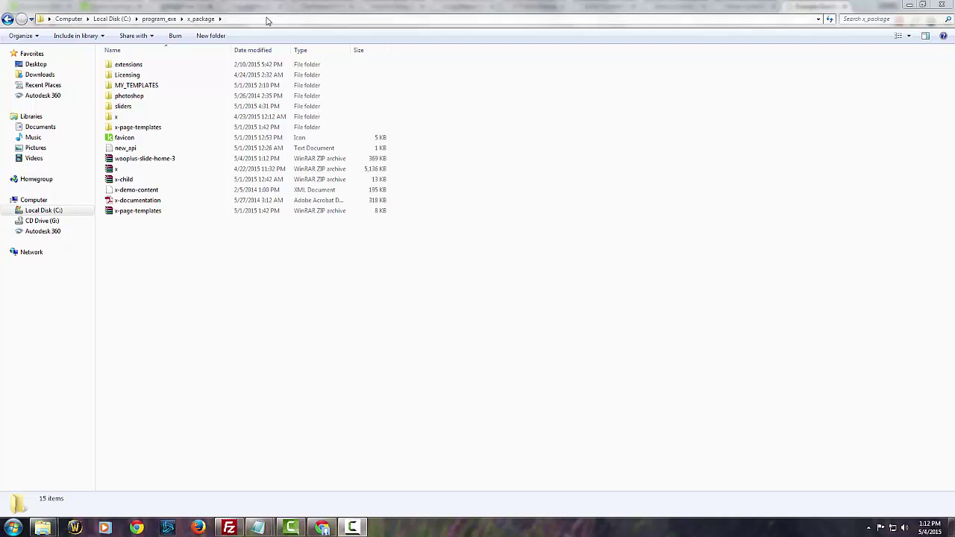
pyautogui.click(262, 22)
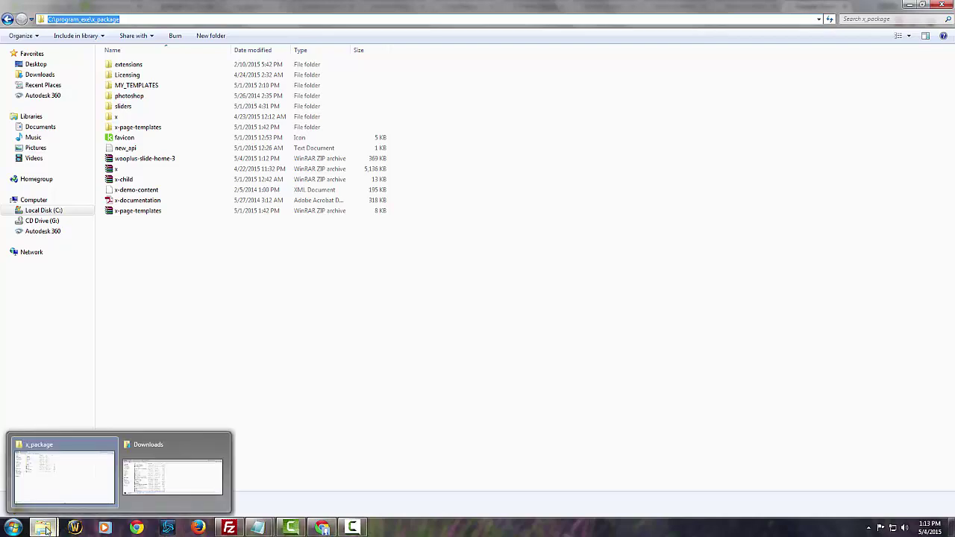
# - Switch to Chrome and start importing a slider from the Slider Revolution admin page
pyautogui.click(322, 527)
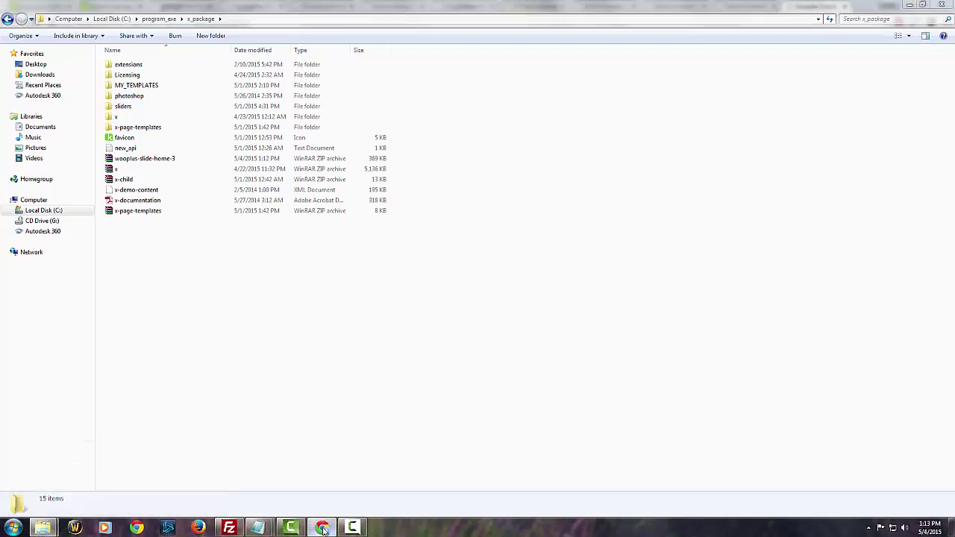
pyautogui.click(38, 6)
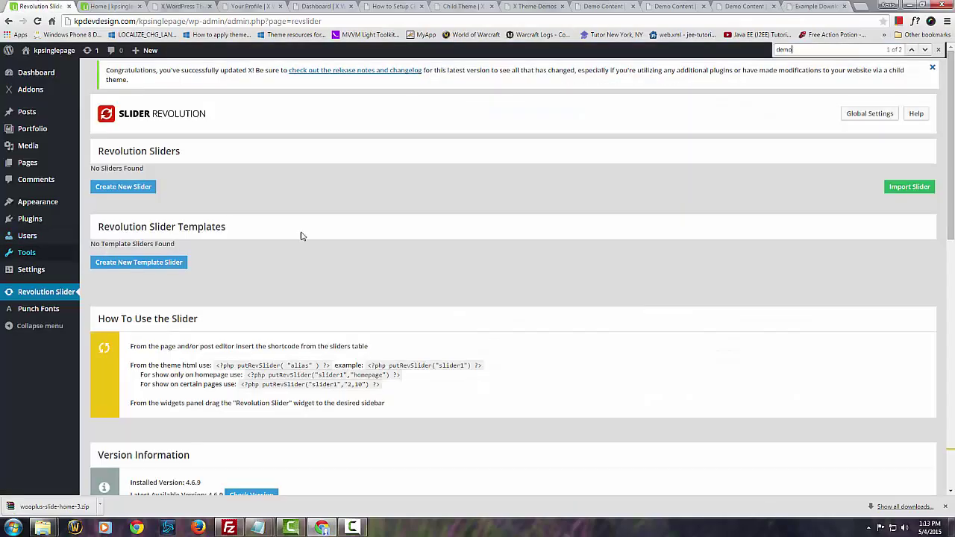
pyautogui.click(897, 186)
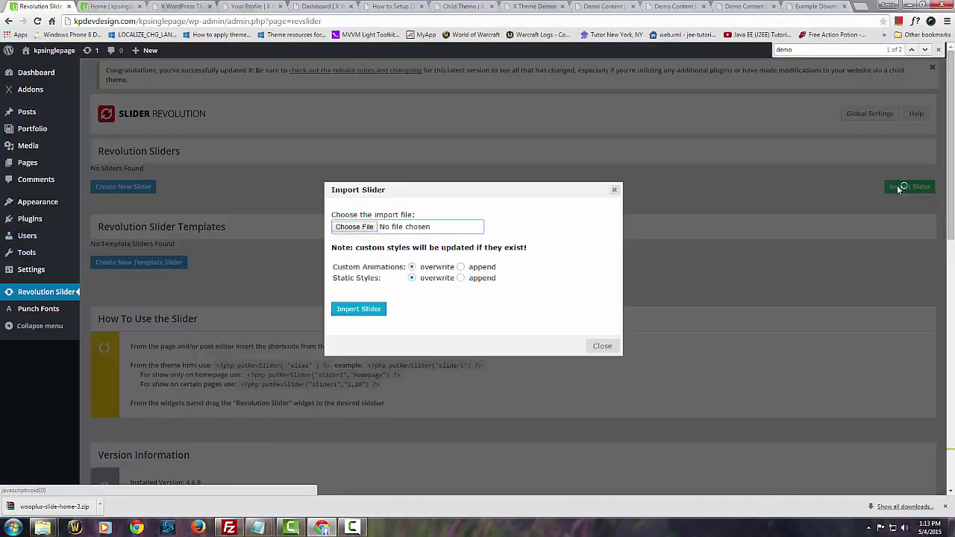
# - Choose wooplus-slide-home-3.zip from the x_package folder under program_exe and import it as a slider, leaving custom animations and static styles on overwrite
pyautogui.click(364, 226)
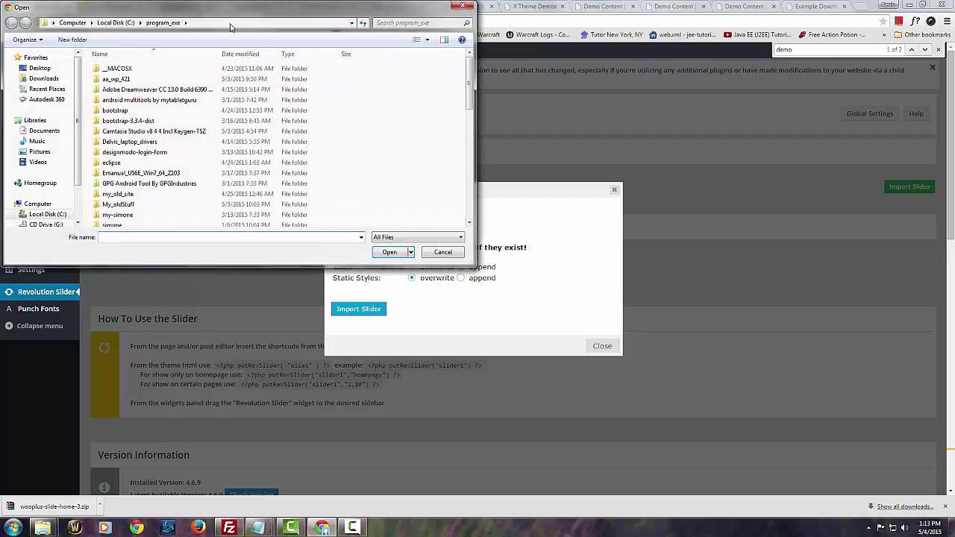
pyautogui.click(229, 26)
pyautogui.write('\\x_package')
pyautogui.press('Return')
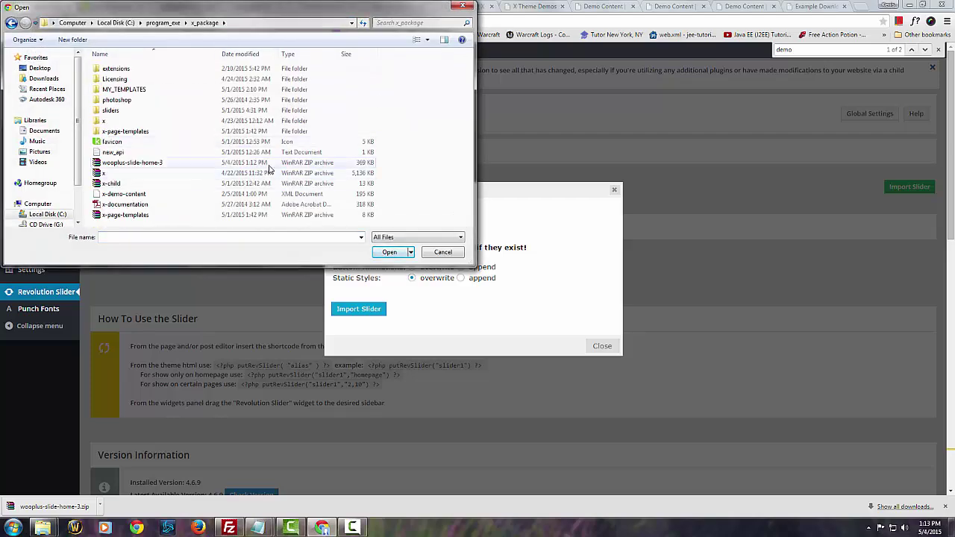
pyautogui.click(135, 164)
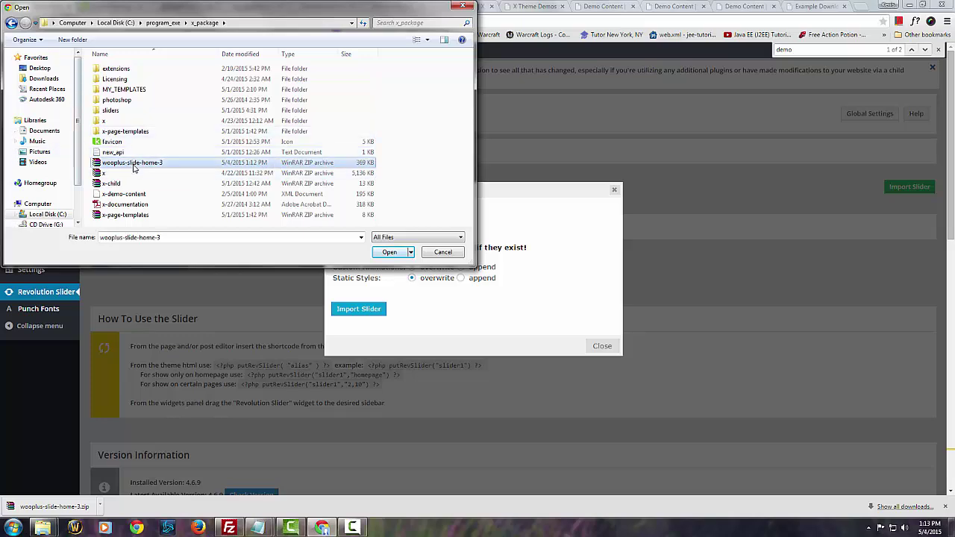
pyautogui.click(389, 252)
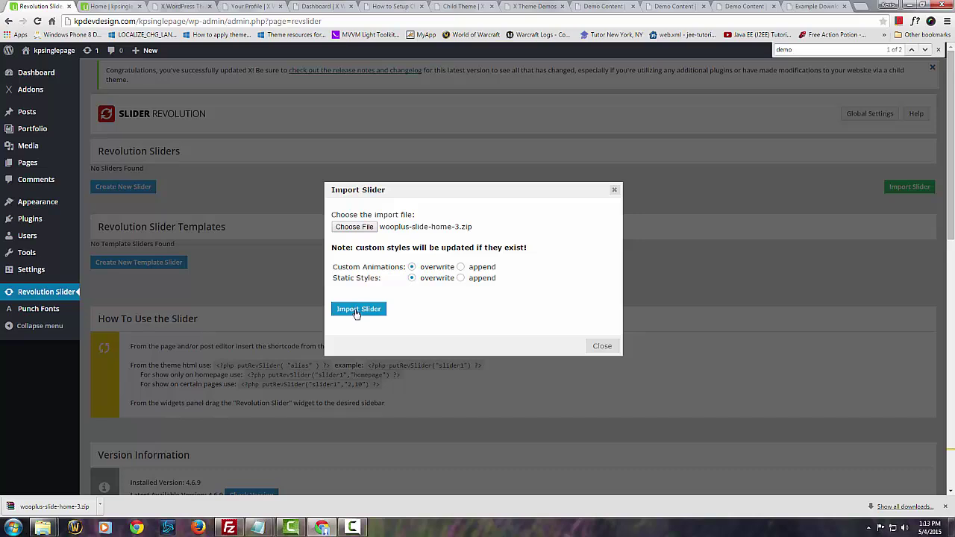
pyautogui.click(356, 312)
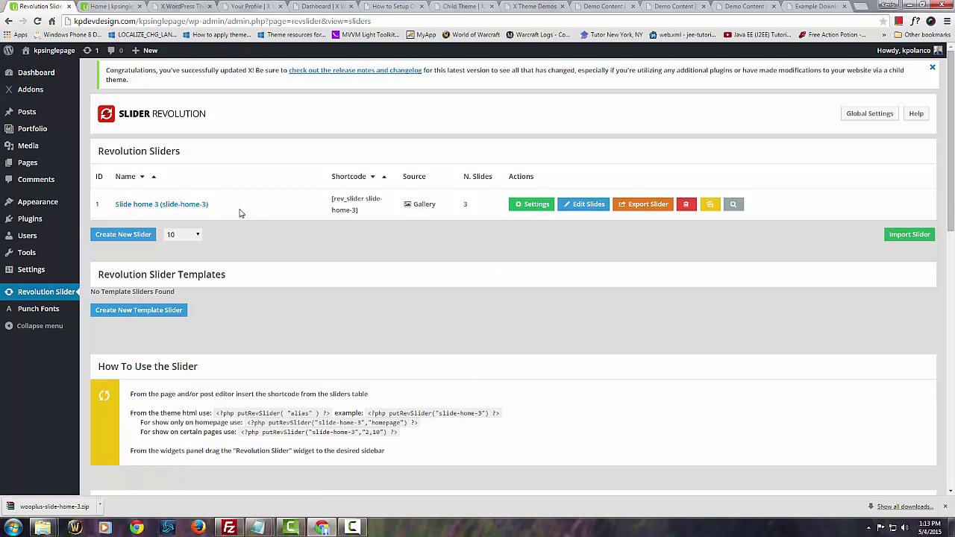
# - Copy the alias of the imported Slide home 3 slider and open the Home page for editing
pyautogui.moveTo(208, 204); pyautogui.dragTo(159, 210)
pyautogui.hotkey('ctrl', 'c')
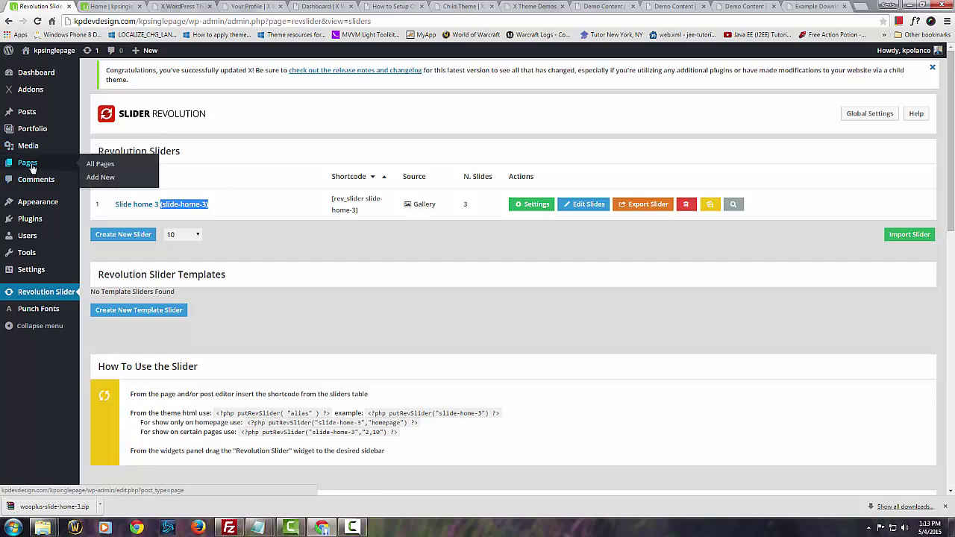
pyautogui.click(30, 164)
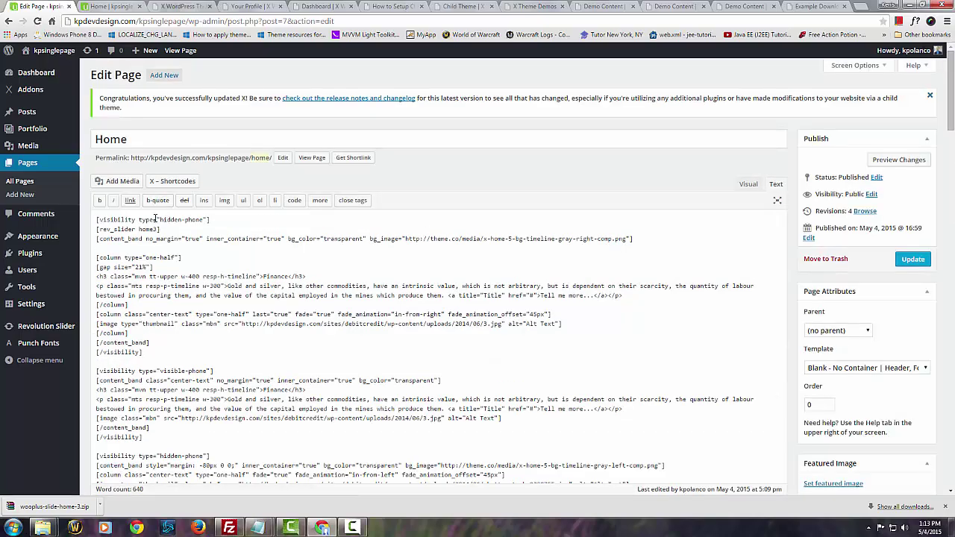
# - Replace the slider alias in the Home page's first rev_slider shortcode with slide-home-3, without parentheses, and update the page
pyautogui.click(157, 229)
pyautogui.hotkey('ctrl', 'shift', 'Left')
pyautogui.hotkey('ctrl', 'v')
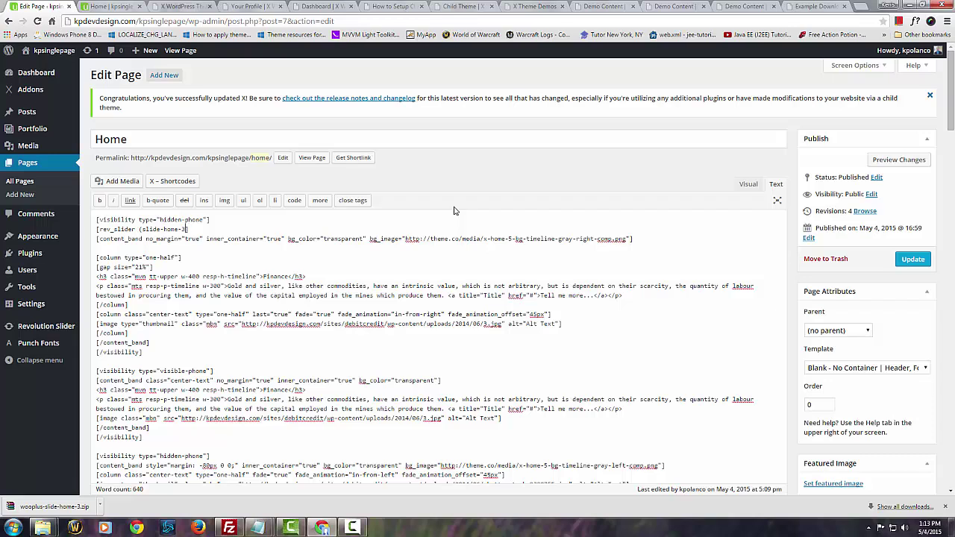
pyautogui.press('BackSpace')
pyautogui.click(912, 259)
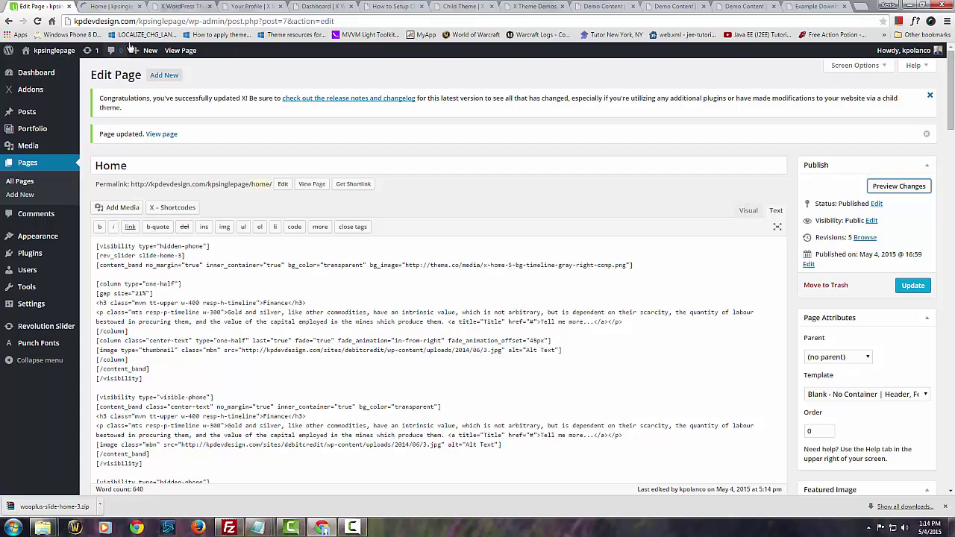
# - Examine the Home page preview, checking the full-width slider and the content sections below it
pyautogui.click(111, 6)
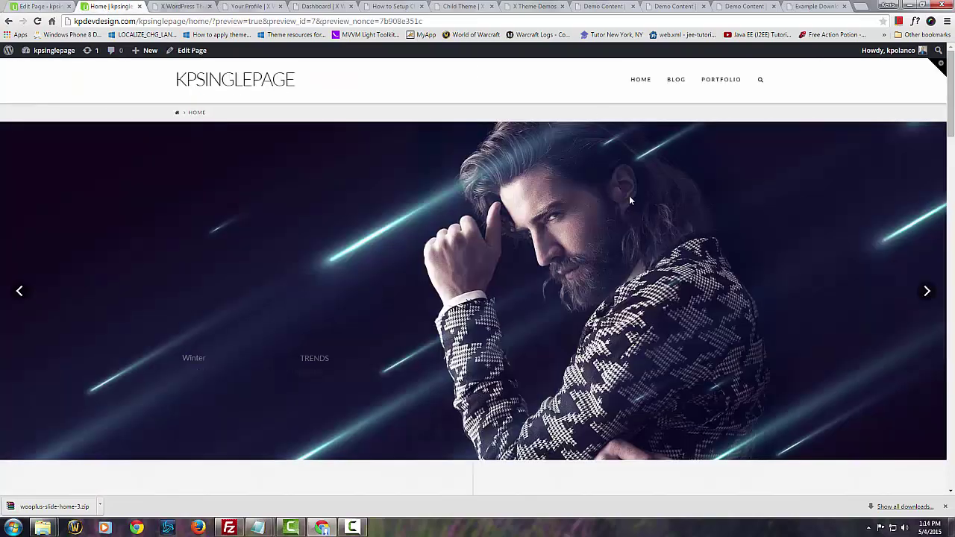
pyautogui.scroll(-7, 640, 204)
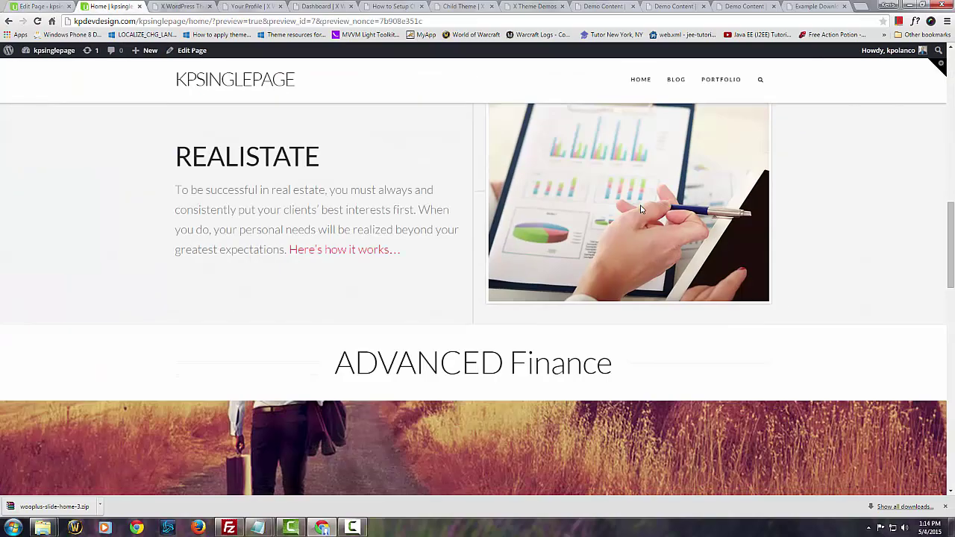
pyautogui.scroll(-10, 640, 209)
pyautogui.scroll(17, 640, 209)
pyautogui.scroll(2, 640, 209)
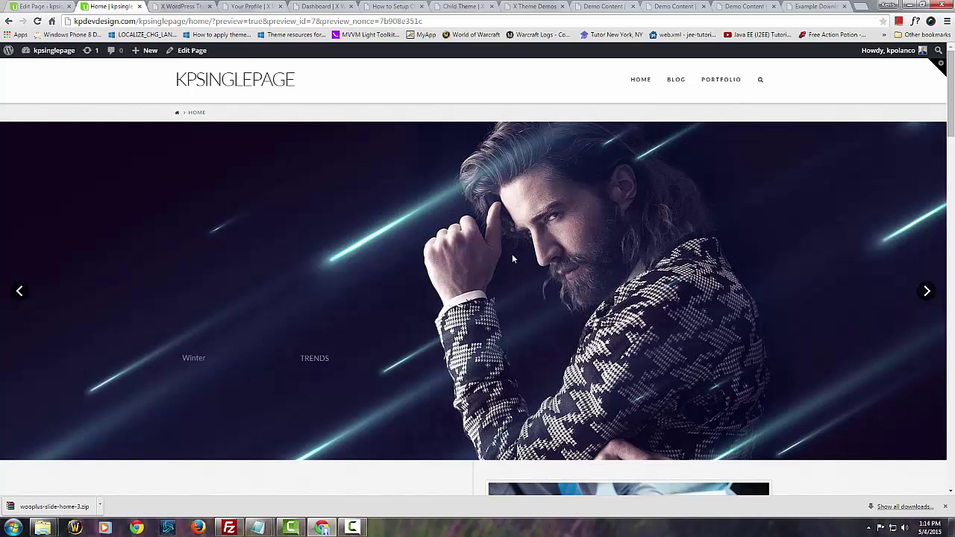
pyautogui.scroll(-5, 513, 258)
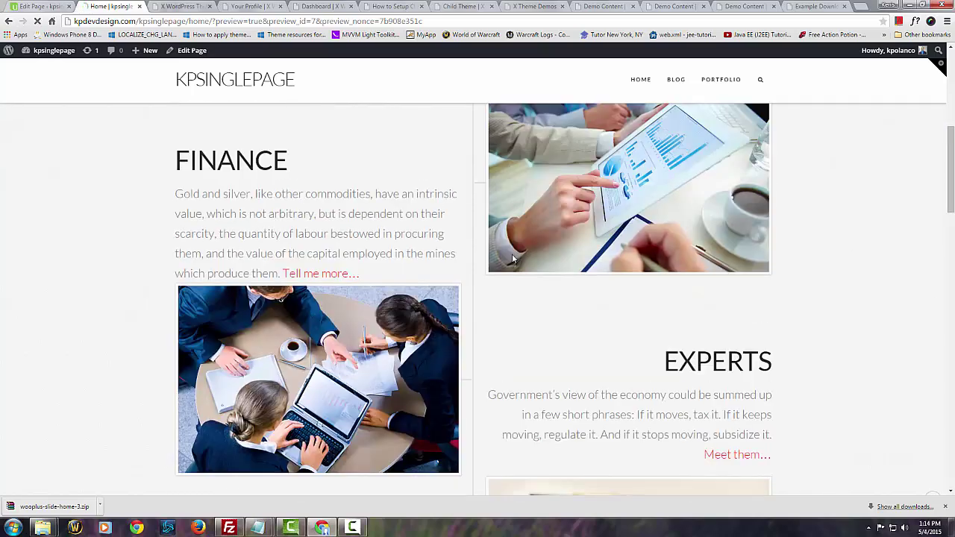
pyautogui.scroll(5, 512, 253)
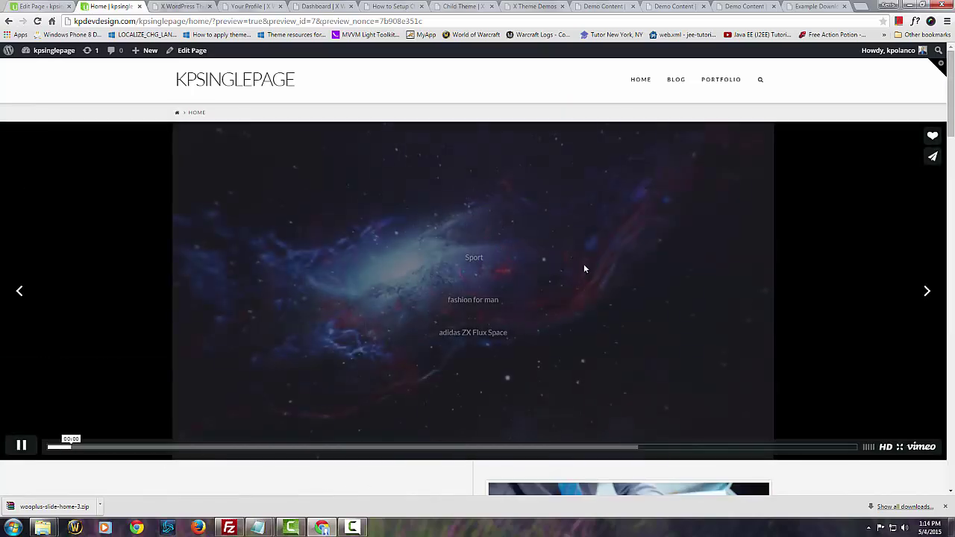